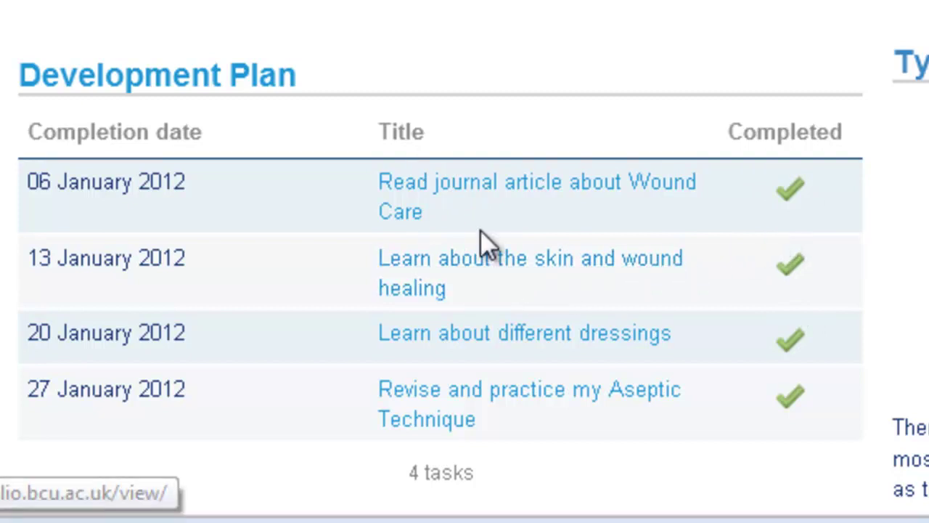
View the descriptions of the wound care journal article task and the skin and wound healing task in the Development Plan.
left_click(427, 208)
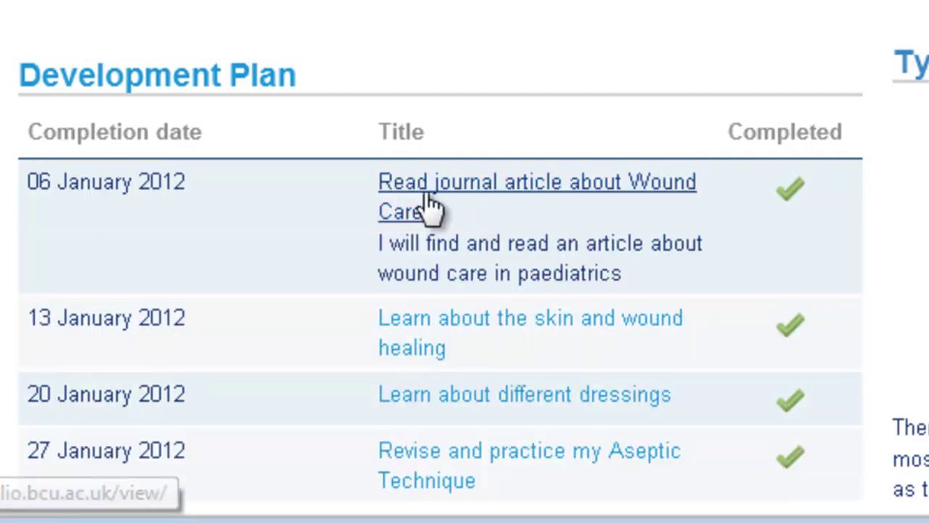
left_click(440, 347)
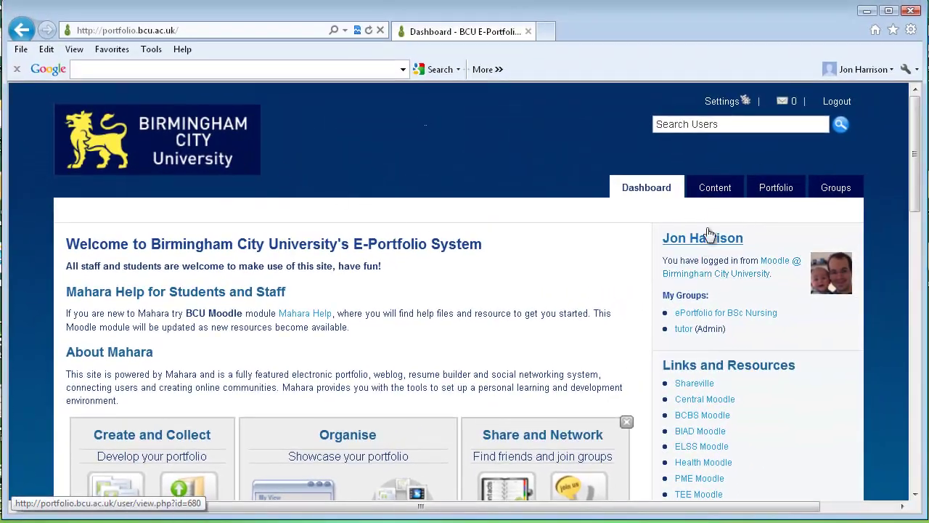
Create a new plan among the portfolio content's plans and title it "Wound Care Development Plan".
left_click(717, 194)
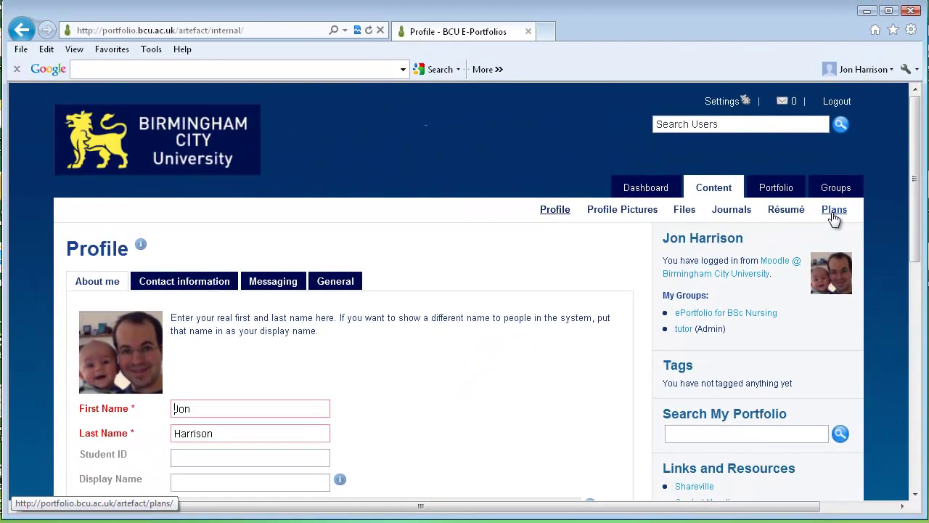
left_click(833, 210)
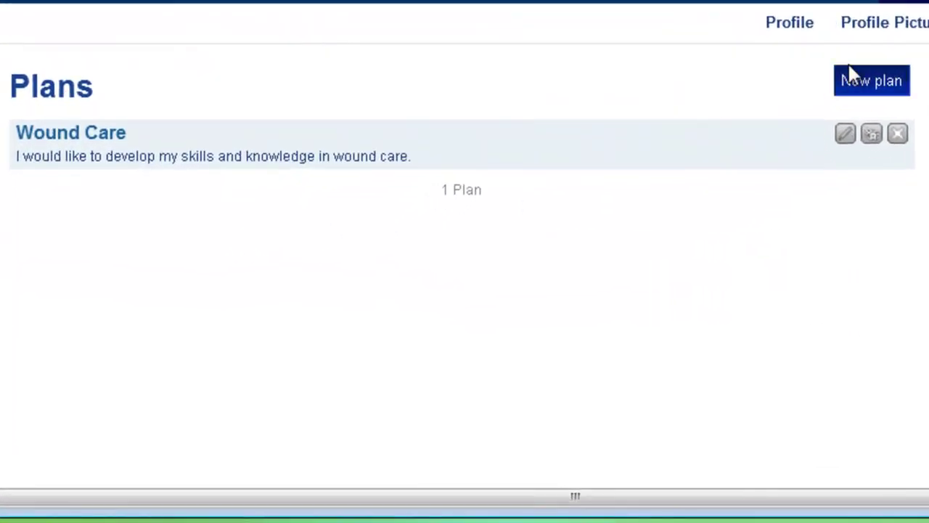
left_click(866, 87)
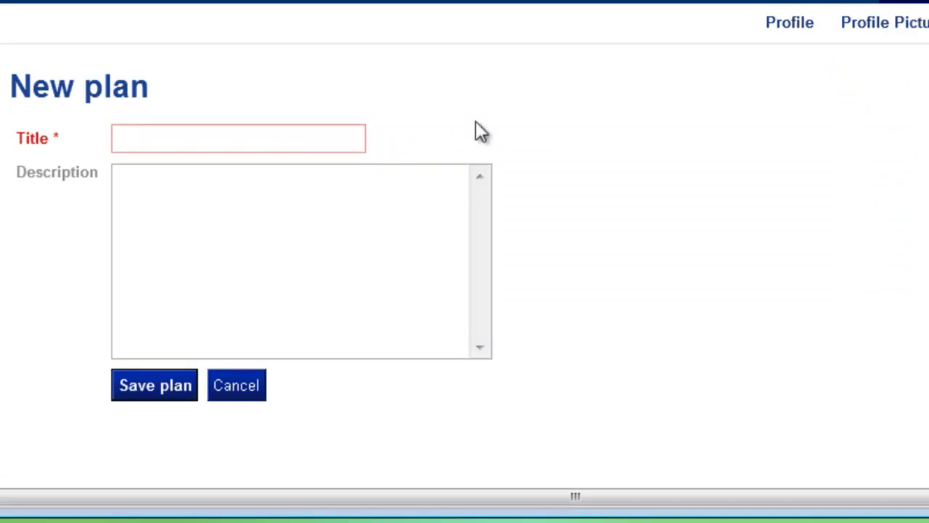
type("W")
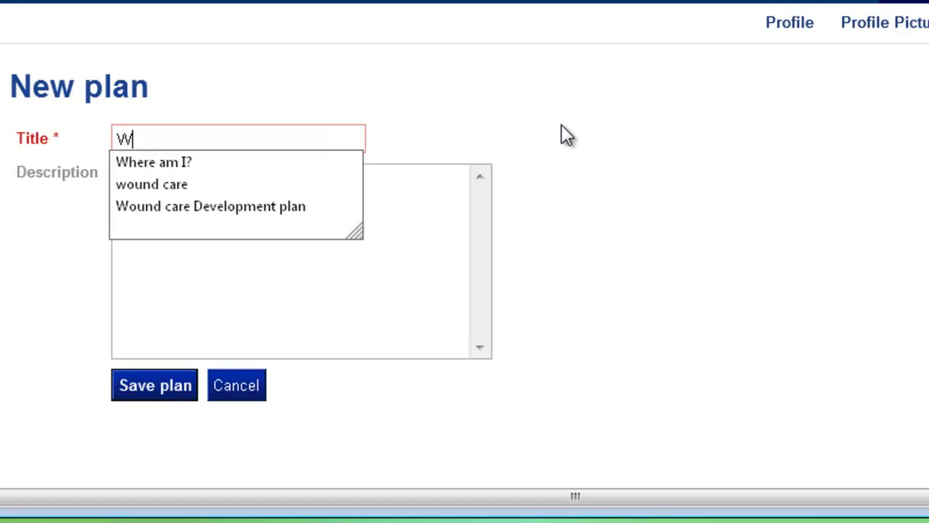
type("ound ")
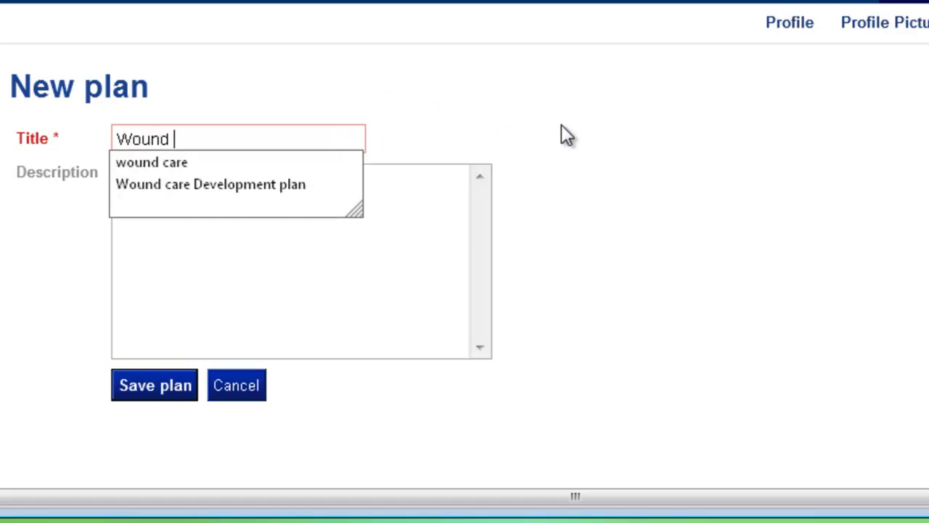
type("Care ")
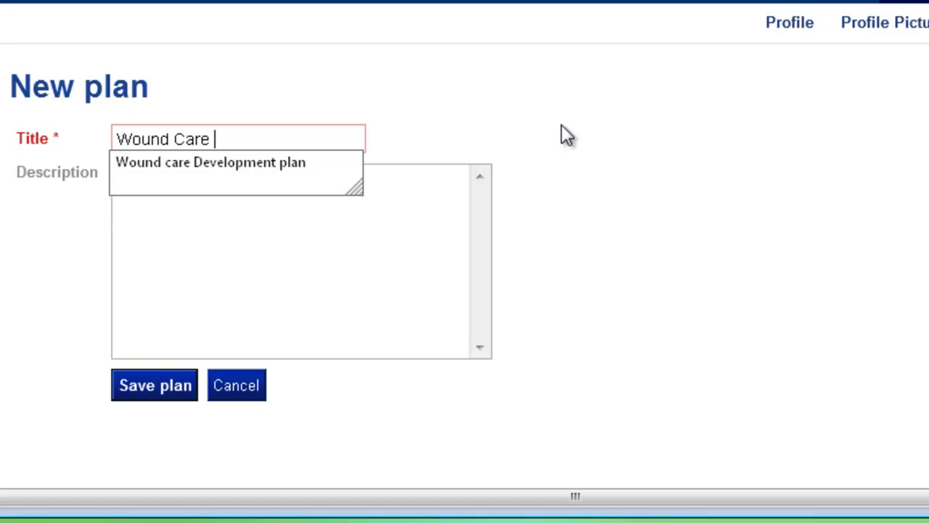
type("Develop")
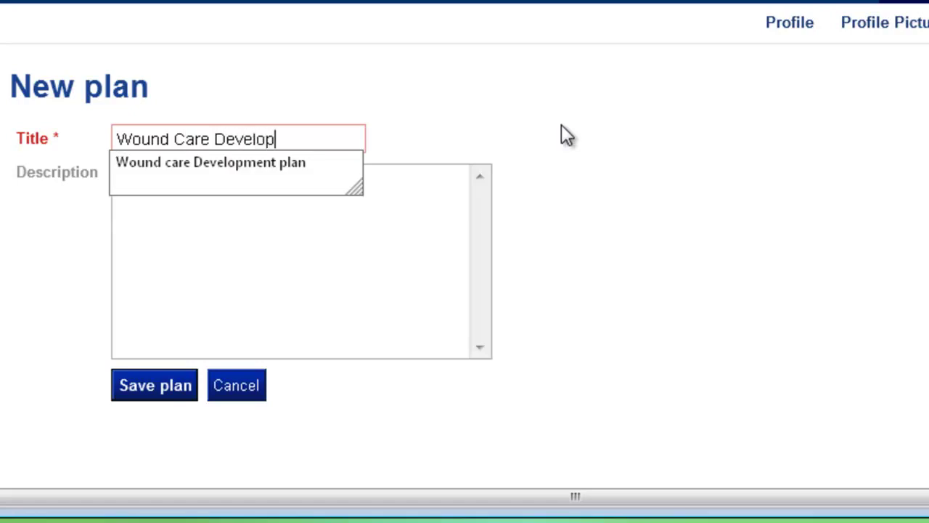
type("ment PLan")
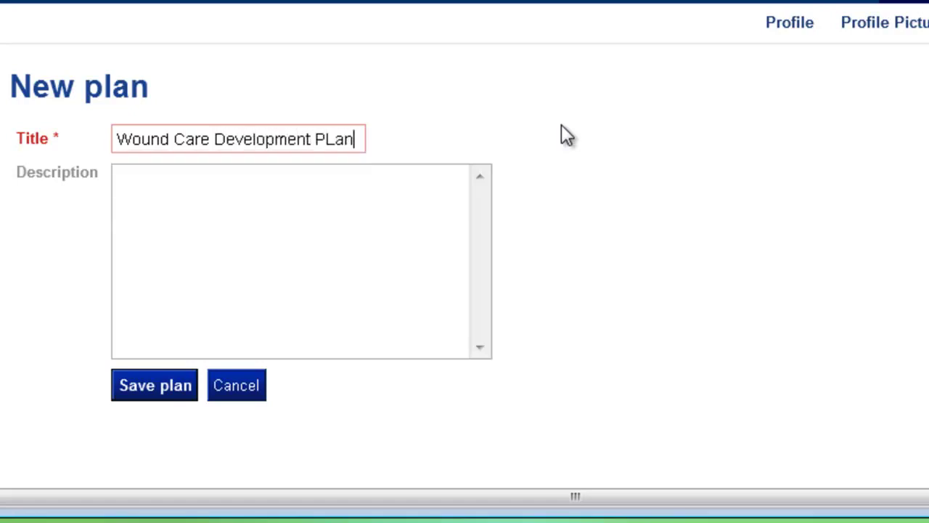
left_click(332, 139)
key("BackSpace")
type("l")
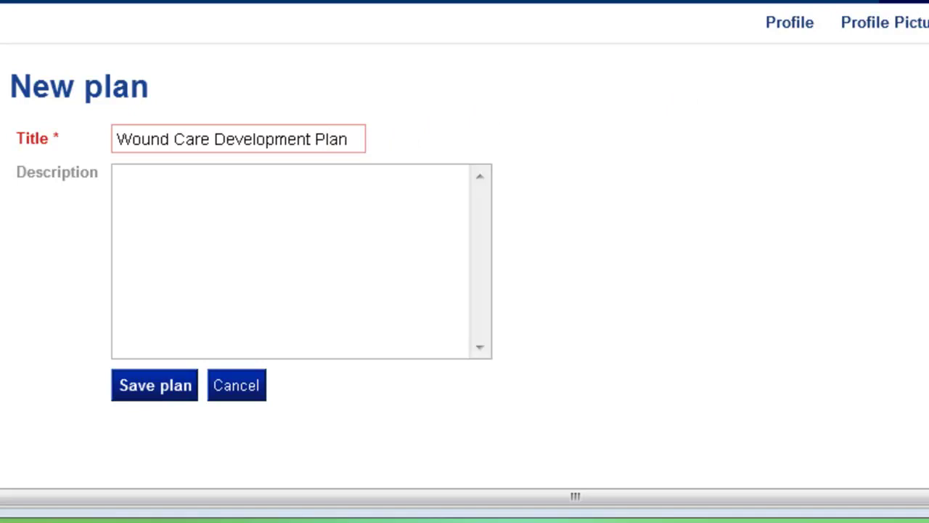
Describe the plan as "I would like to develop my skills and knowledge in wound care." and save it.
left_click(315, 205)
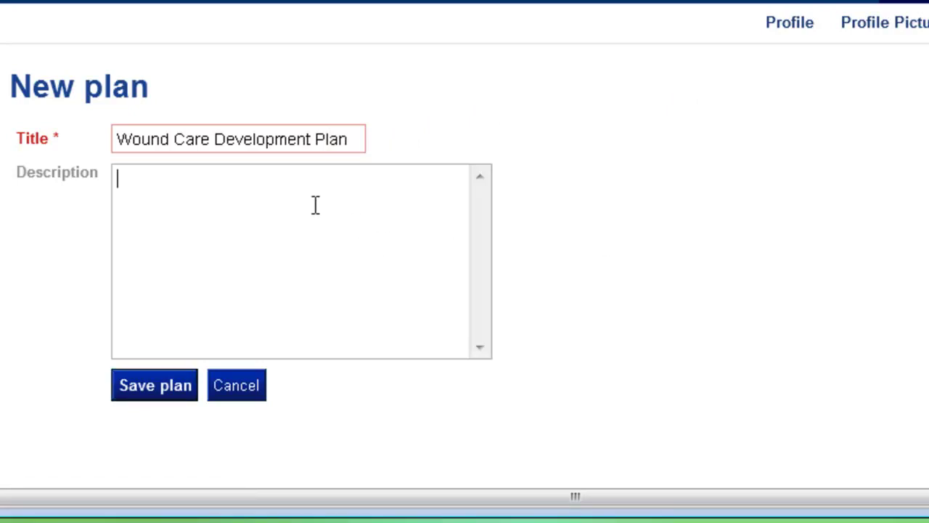
type("I would like to develop my skills and knowledge in wound care.")
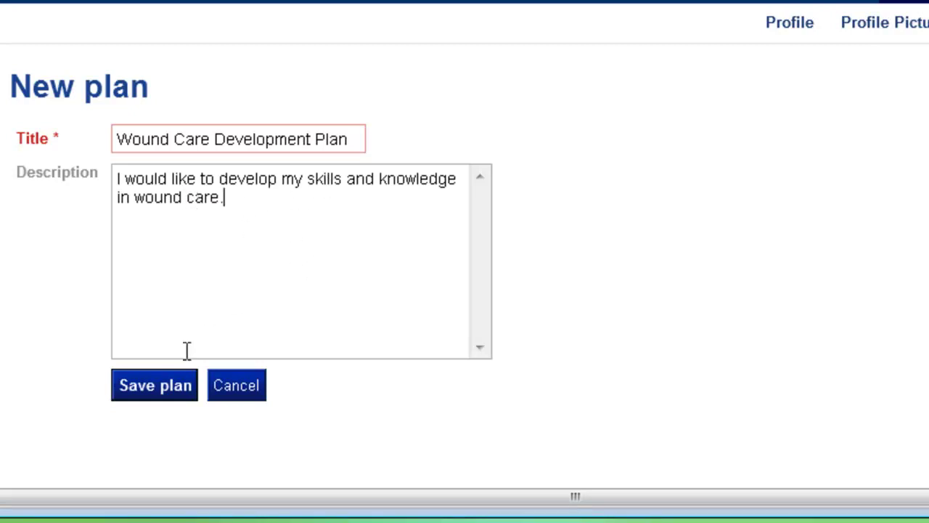
left_click(151, 400)
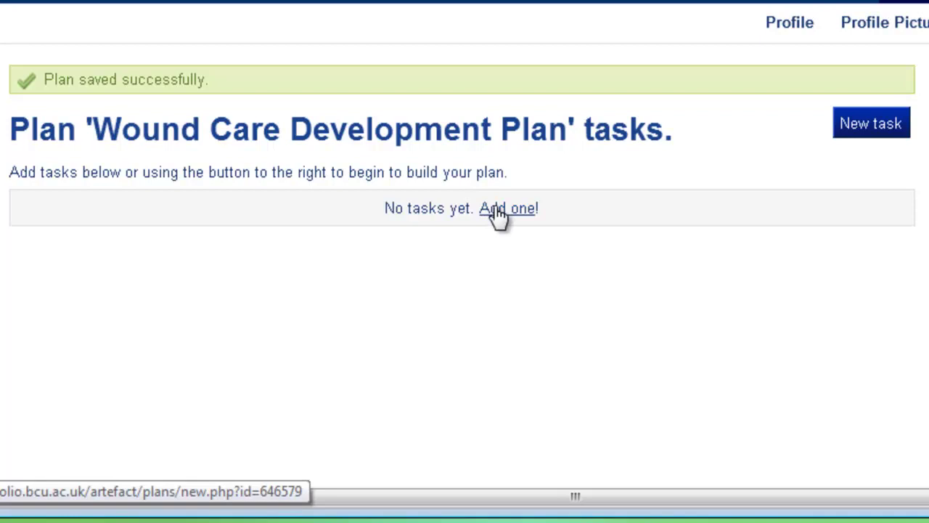
Add a task to the plan titled "Read journal article about Wound Care" with completion date 2012/04/23.
left_click(879, 131)
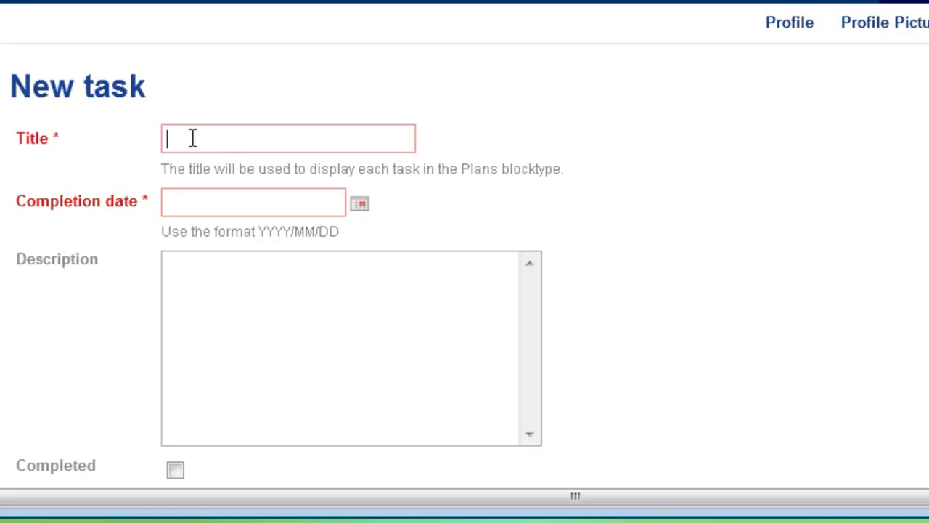
type("journal article about Wound Care")
left_click_drag(174, 145, 146, 138)
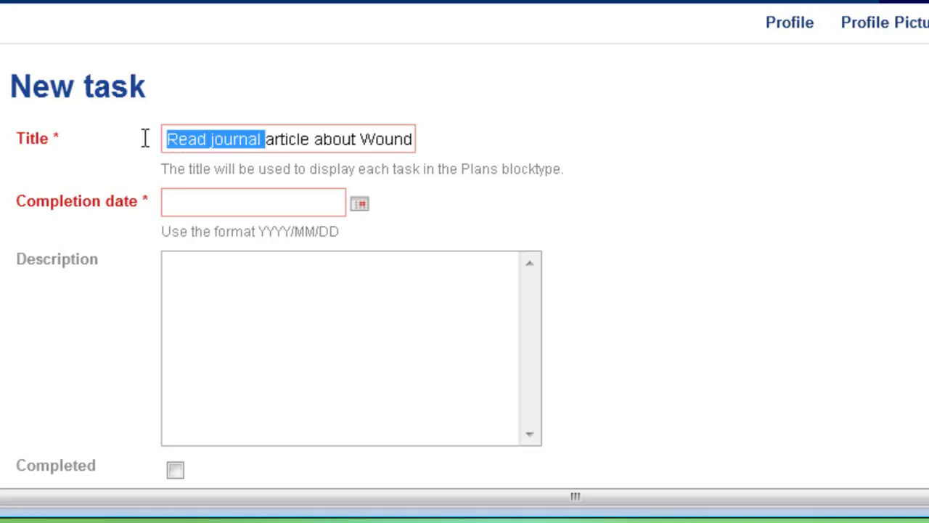
left_click(206, 138)
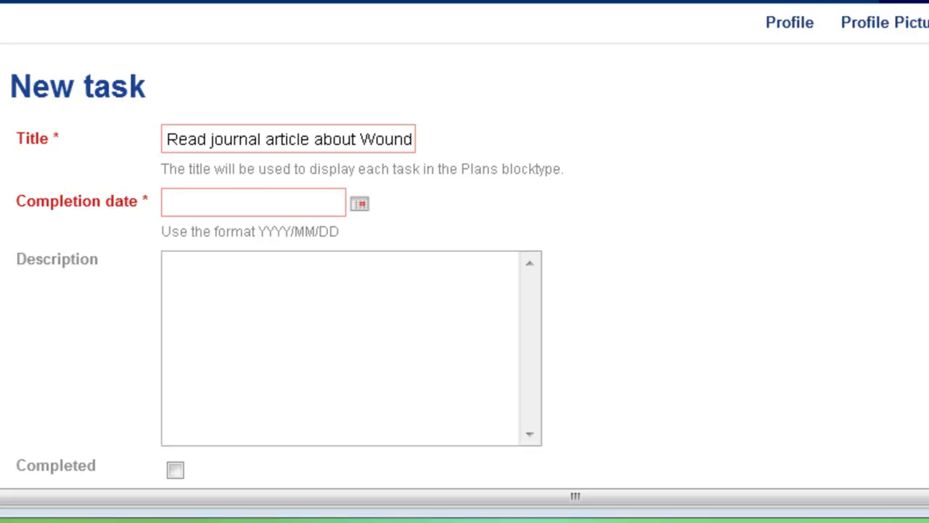
left_click(360, 204)
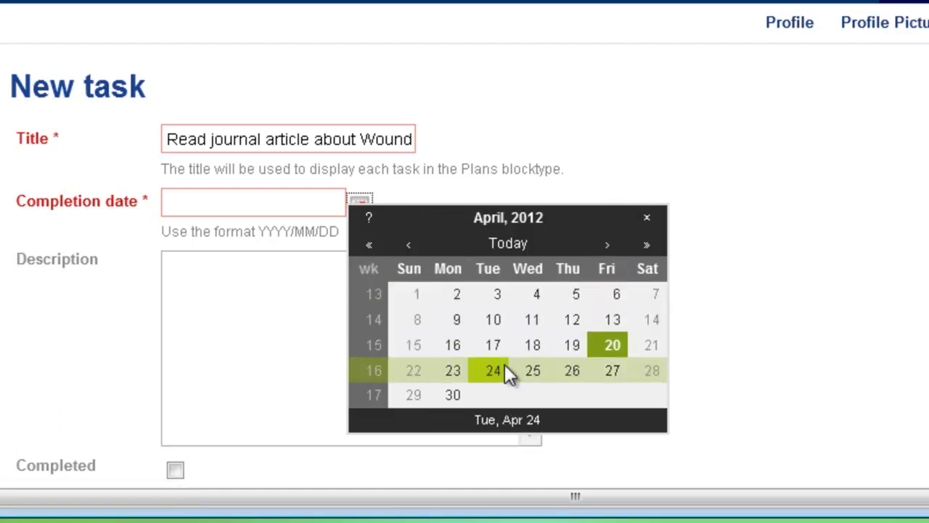
left_click(459, 371)
Enter the task description "I will find and read an article about wound care in paediatrics" and save the task.
left_click(271, 309)
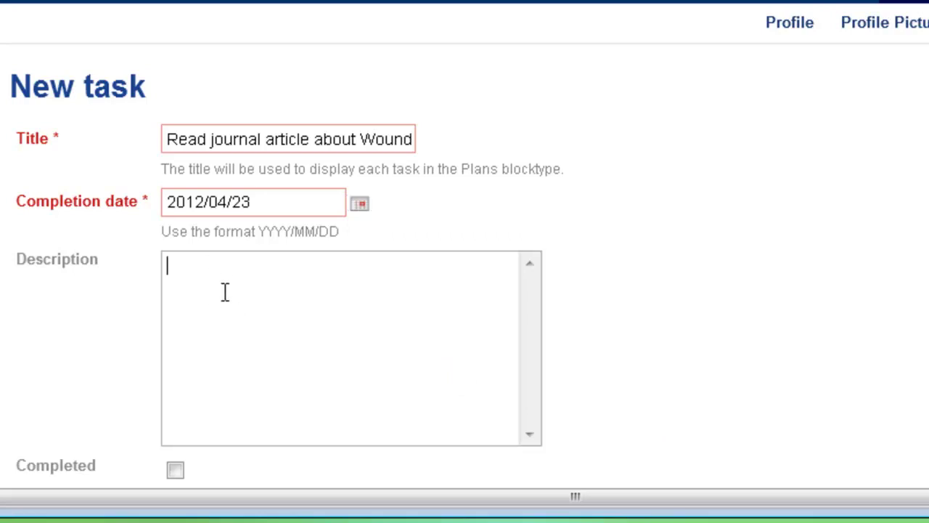
type("I will find and read an article about wound care in paediatrics")
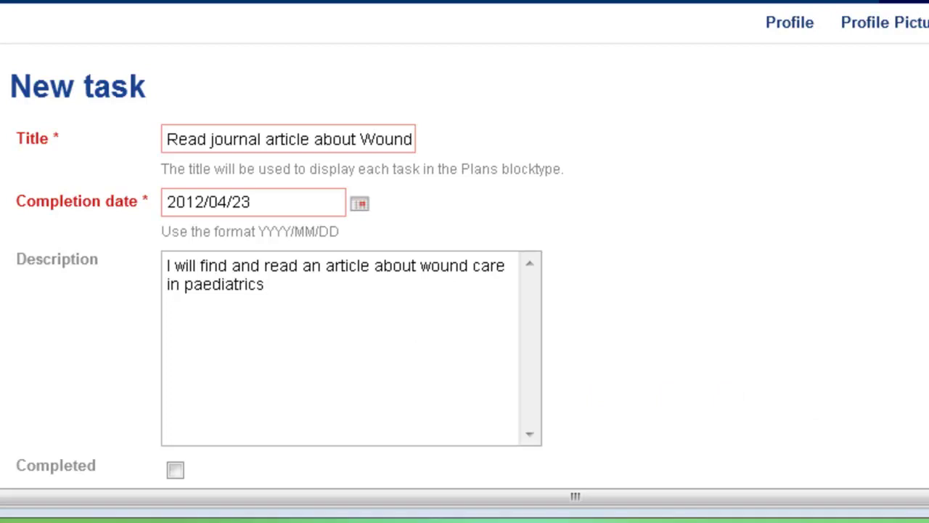
scroll(850, 324, "down", 4)
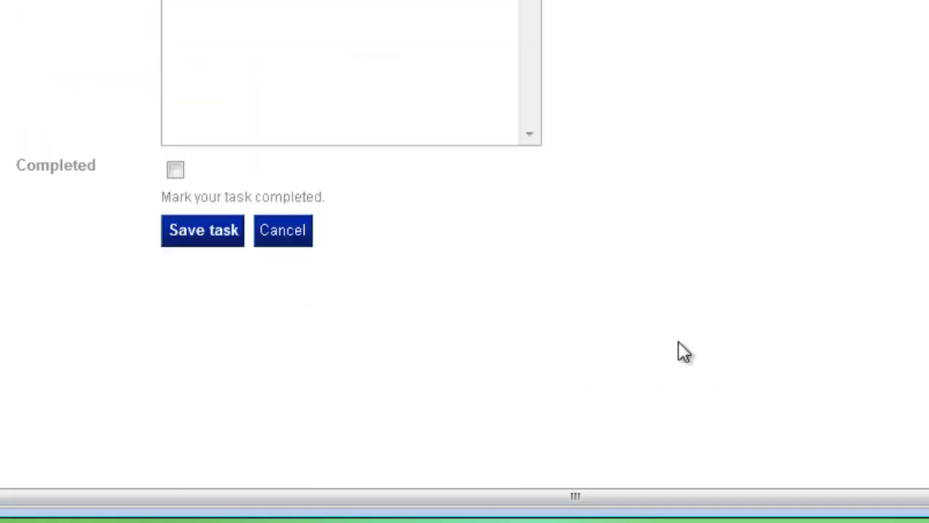
scroll(345, 320, "up", 1)
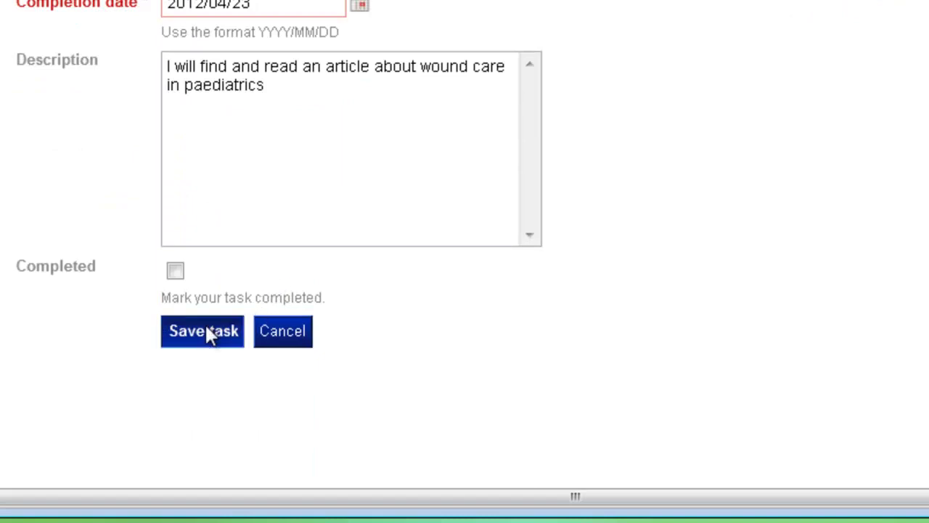
left_click(227, 350)
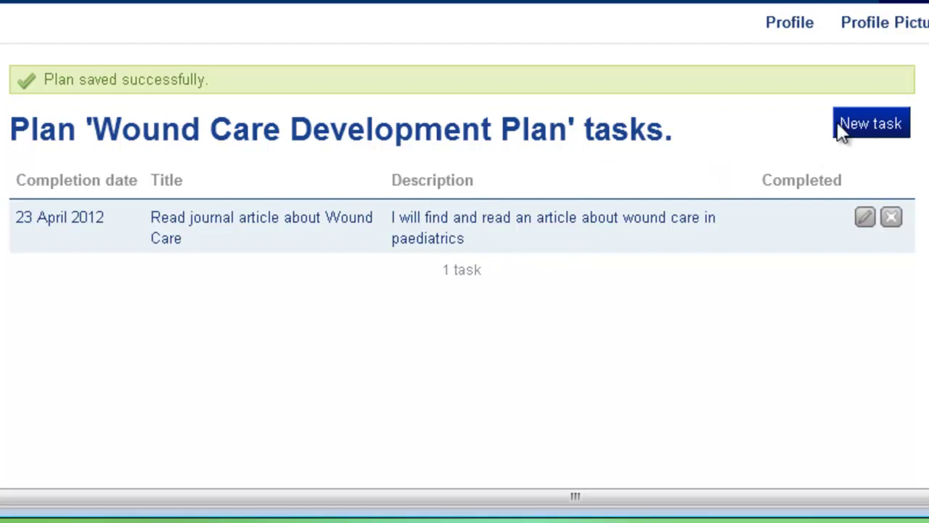
Add a second task titled "Learn about the skin and wound healing" with completion date 2012/04/27.
left_click(875, 134)
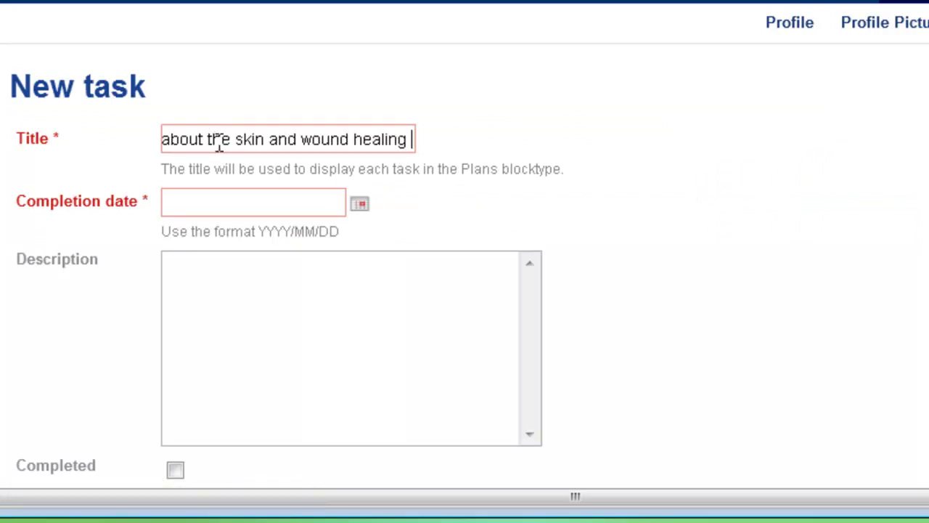
mouse_move(266, 141)
left_mouse_down()
mouse_move(213, 150)
mouse_move(118, 141)
mouse_move(425, 141)
left_mouse_up()
left_click(183, 140)
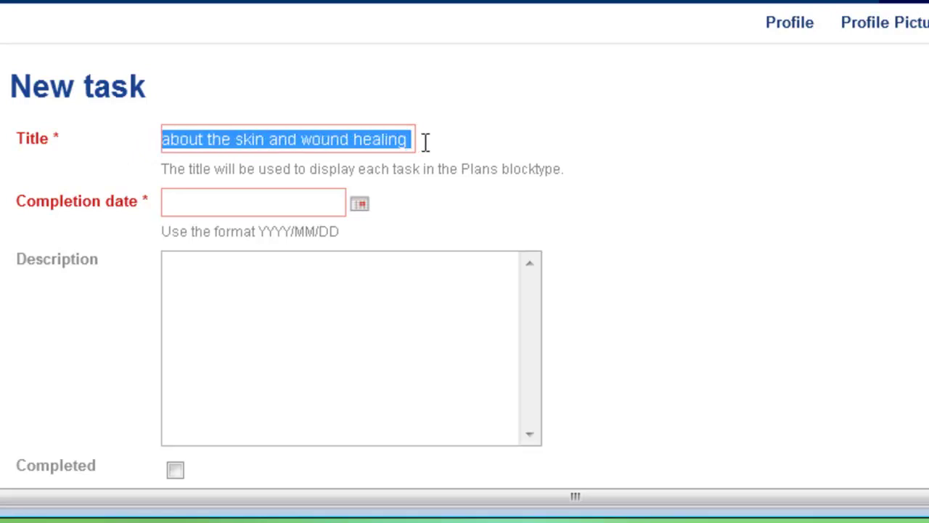
left_click(413, 151)
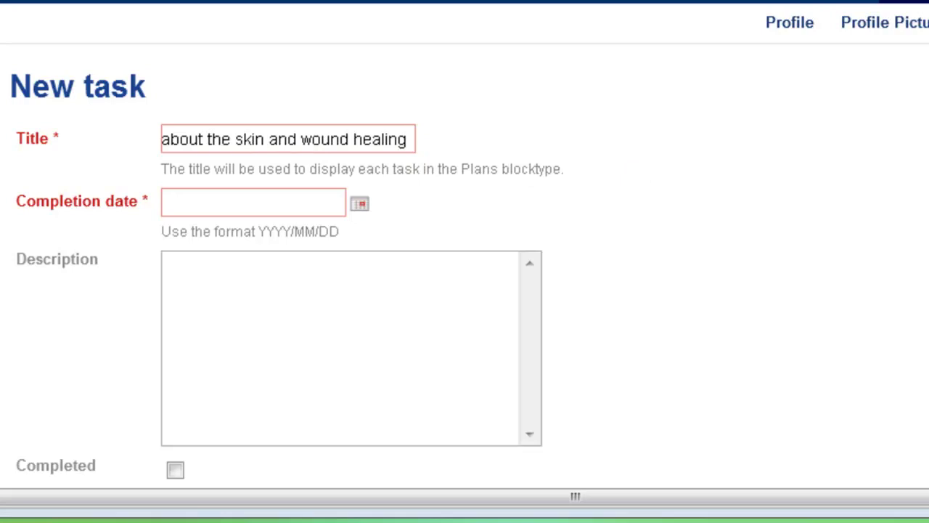
left_click(368, 206)
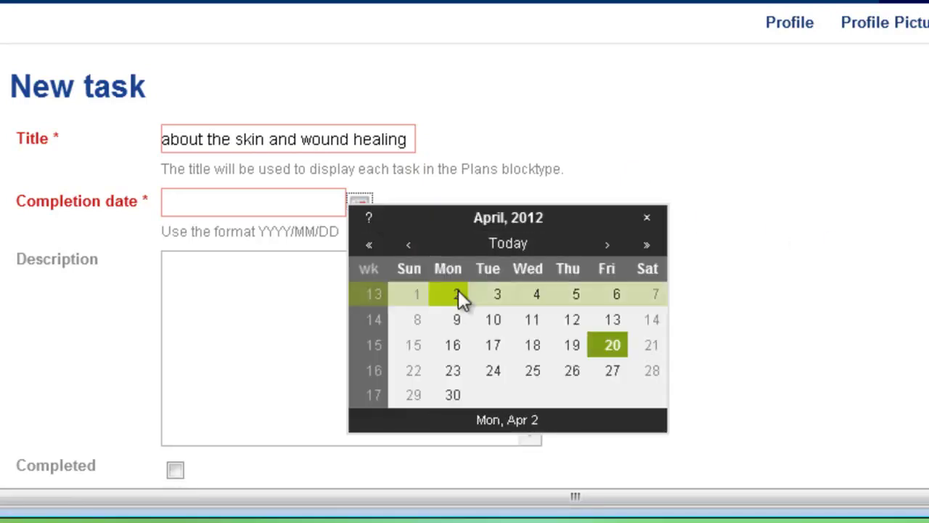
left_click(612, 372)
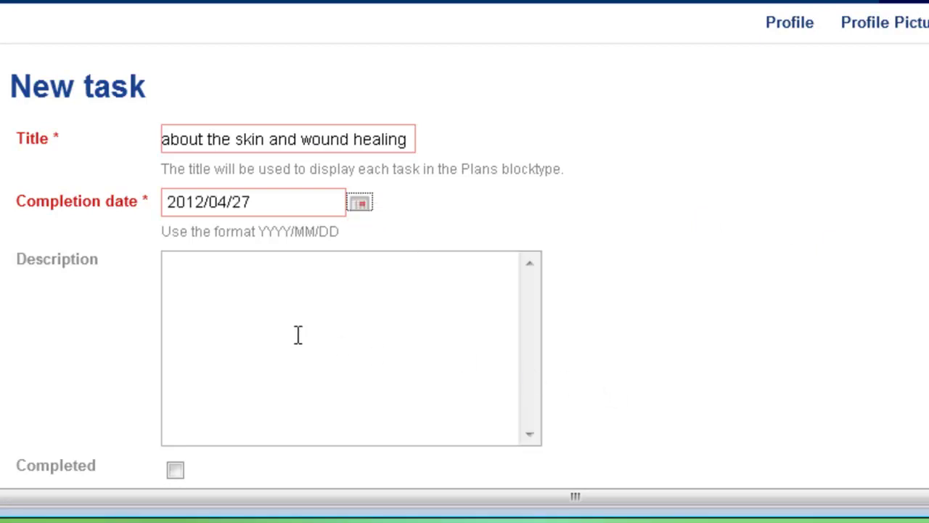
Enter the description "Watch a video about the anatomy of the skin and the physiology of wound healing" and save the task.
left_click(188, 289)
type("Watch a video about the anatomy of the skin and the physiology of wound healing")
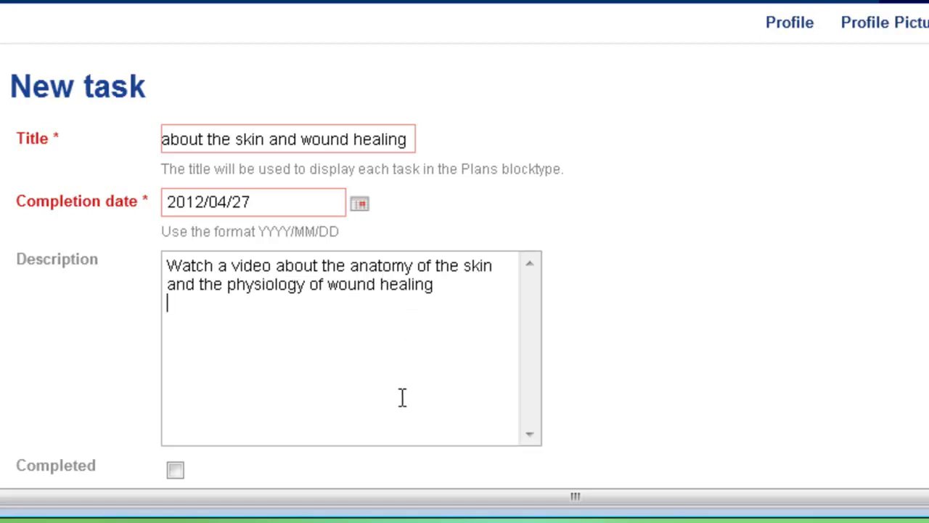
scroll(402, 398, "down", 3)
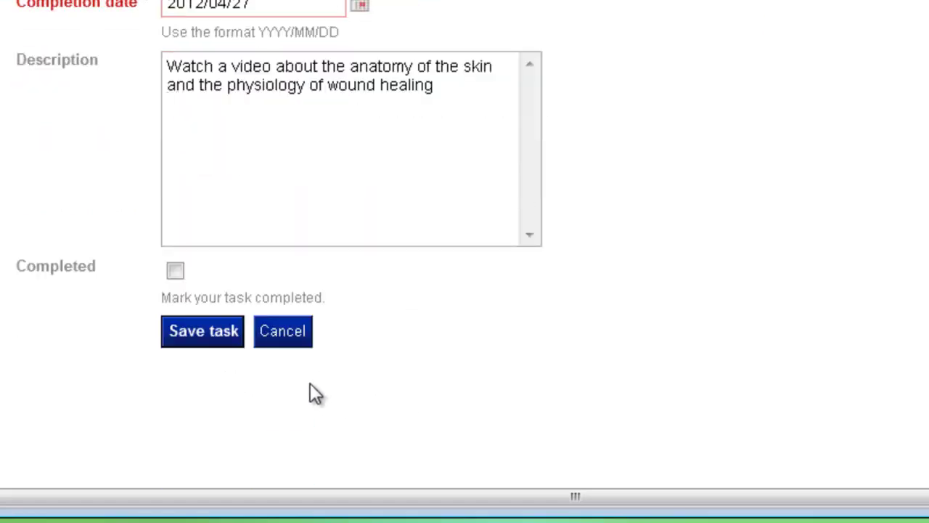
left_click(205, 341)
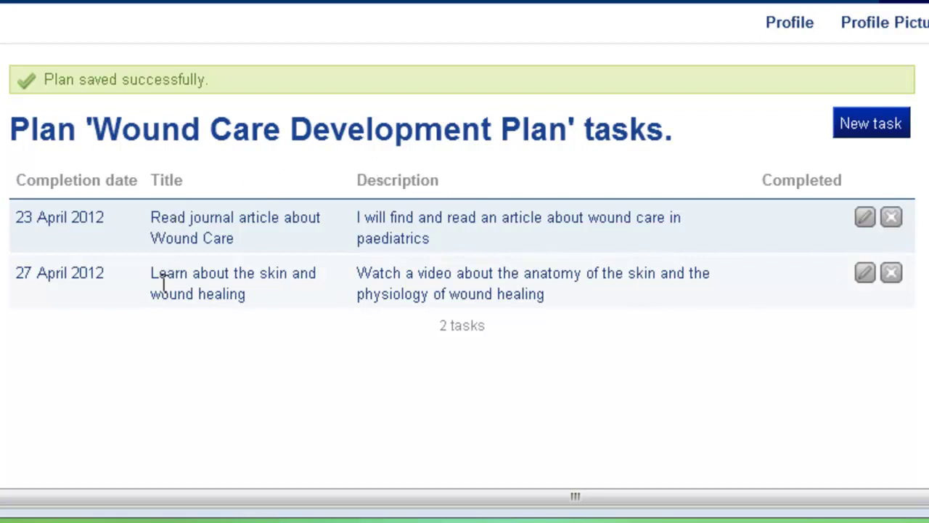
Add a third task titled "Learn about different dressings" with completion date 2012/05/03.
left_click(871, 131)
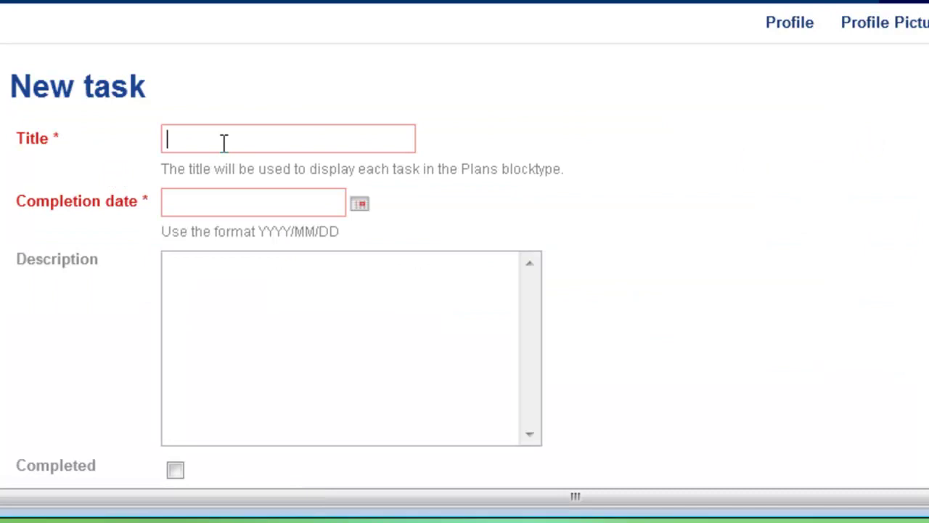
type("Learn about different dressings")
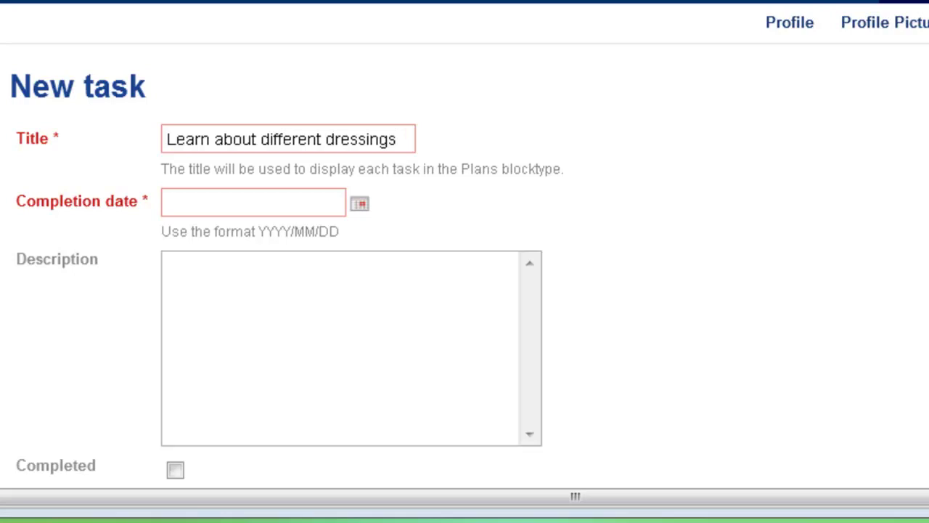
left_click(360, 204)
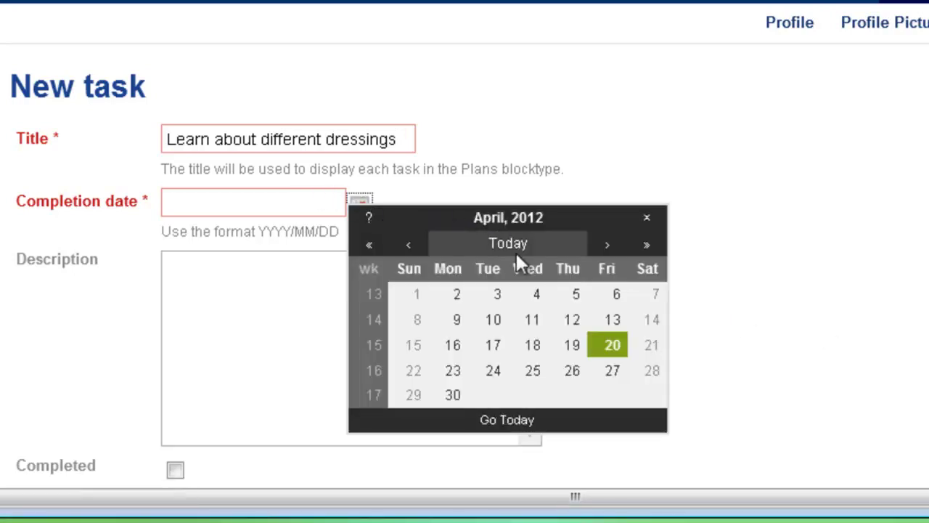
left_click(607, 244)
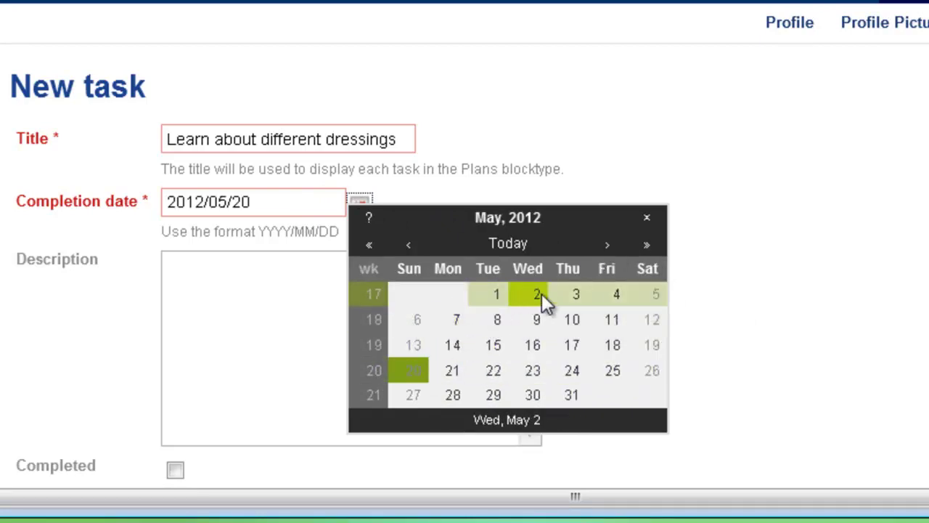
left_click(579, 292)
Save the task with description "I will research the evidence relating to dressings and ensure that I understand why different dressings are used for different types of wounds.".
left_click(286, 296)
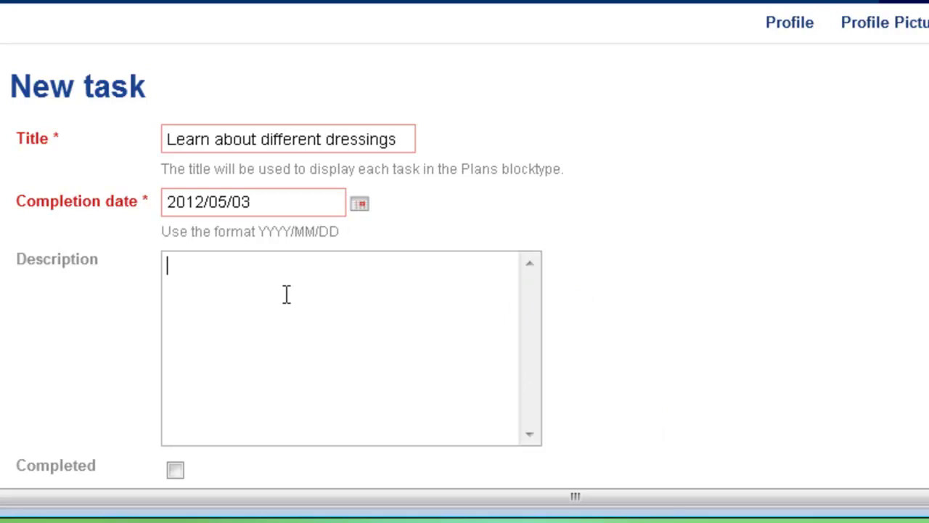
type("I will research the evidence relating to dressings and ensure that I understand why different dressings are used for different types of wounds.")
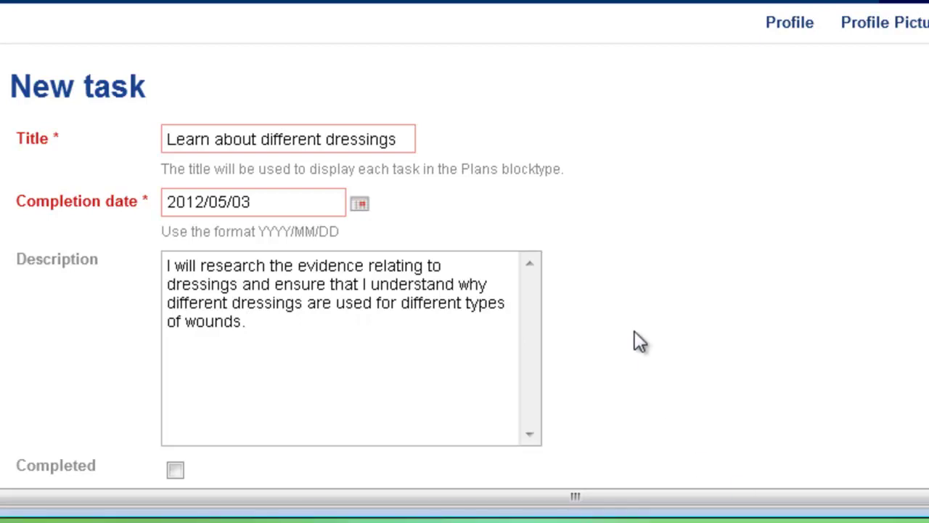
scroll(635, 336, "down", 3)
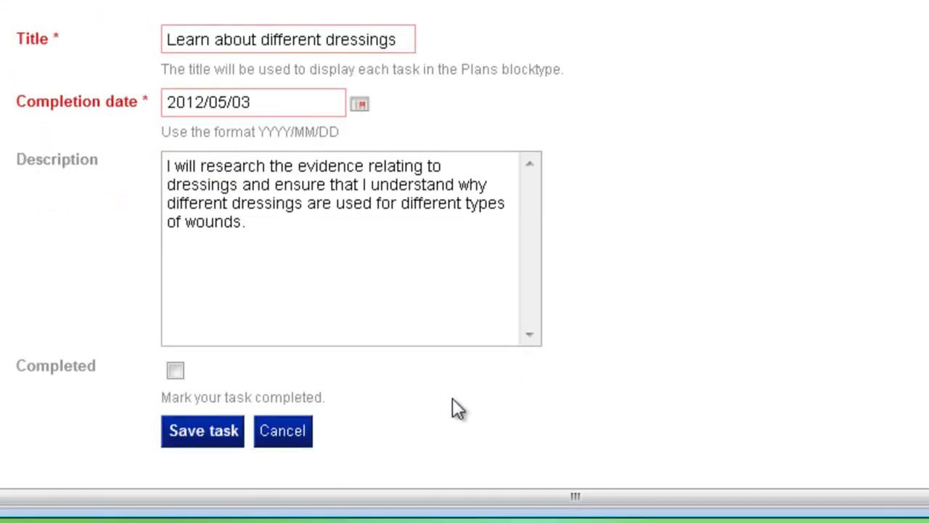
left_click(225, 439)
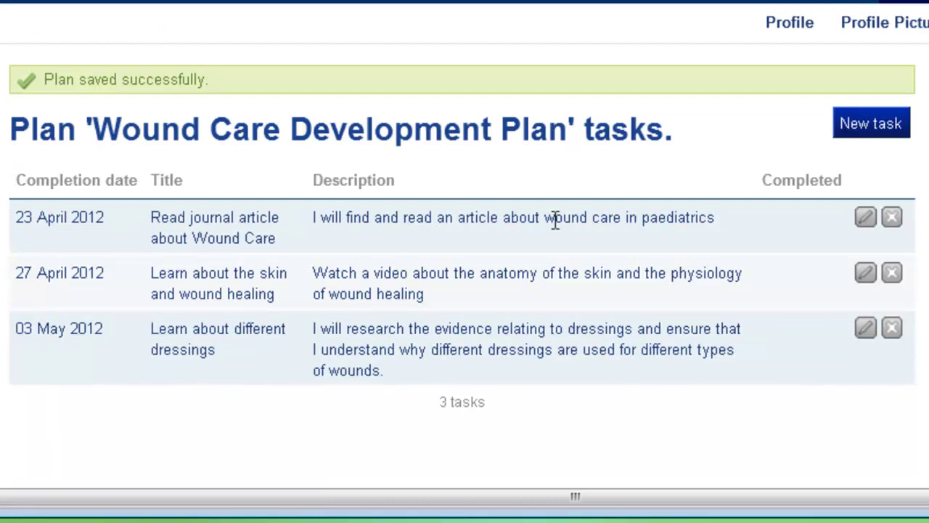
Add a fourth task titled "Revise and practice my Aseptic Technique" with completion date 2012/05/14.
left_click(842, 137)
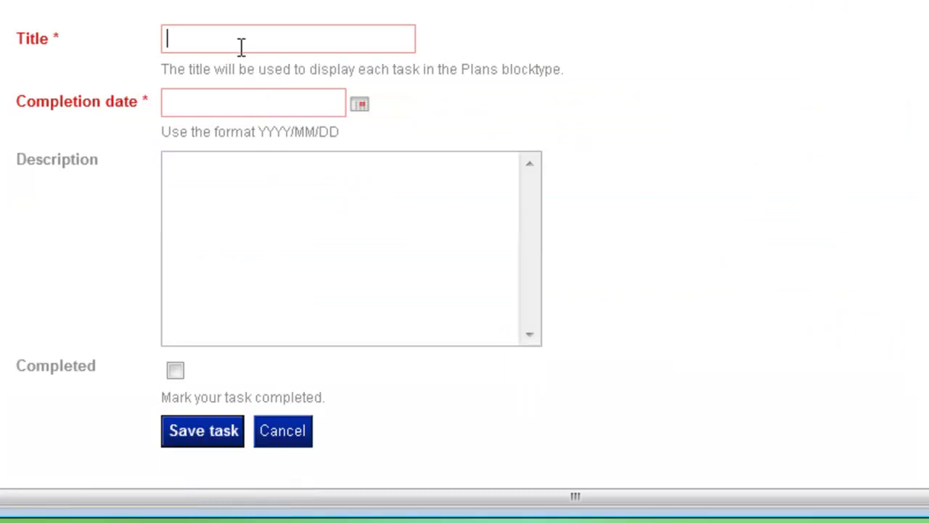
type("Revise and practice my Aseptic Technique")
left_click_drag(244, 40, 325, 39)
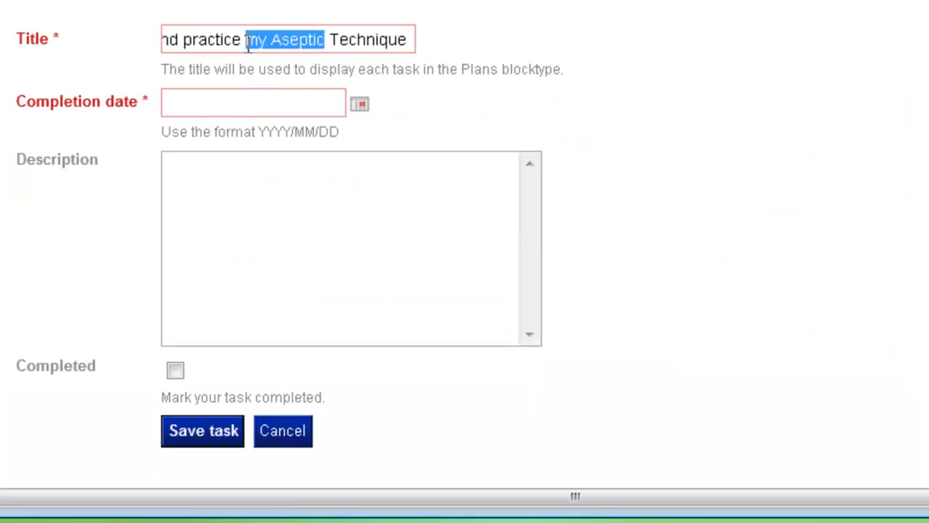
triple_click(267, 40)
left_click(250, 40)
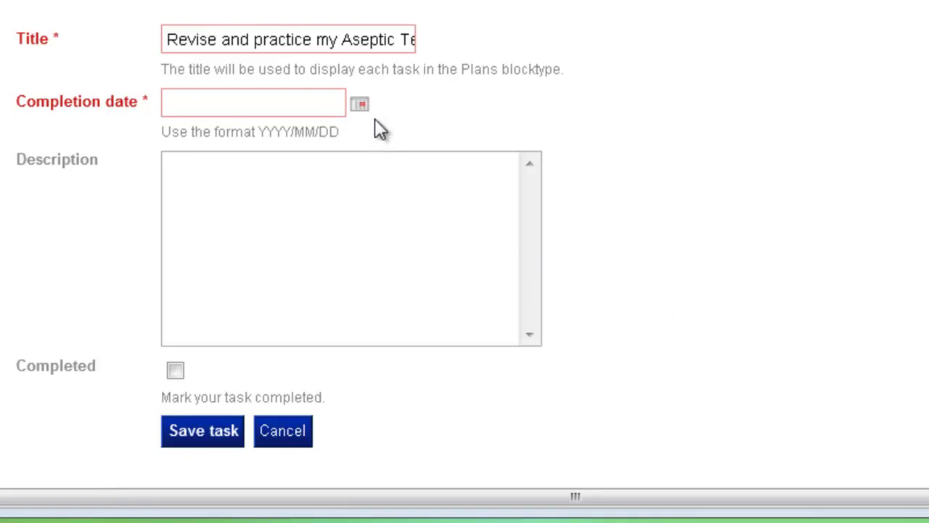
left_click(363, 104)
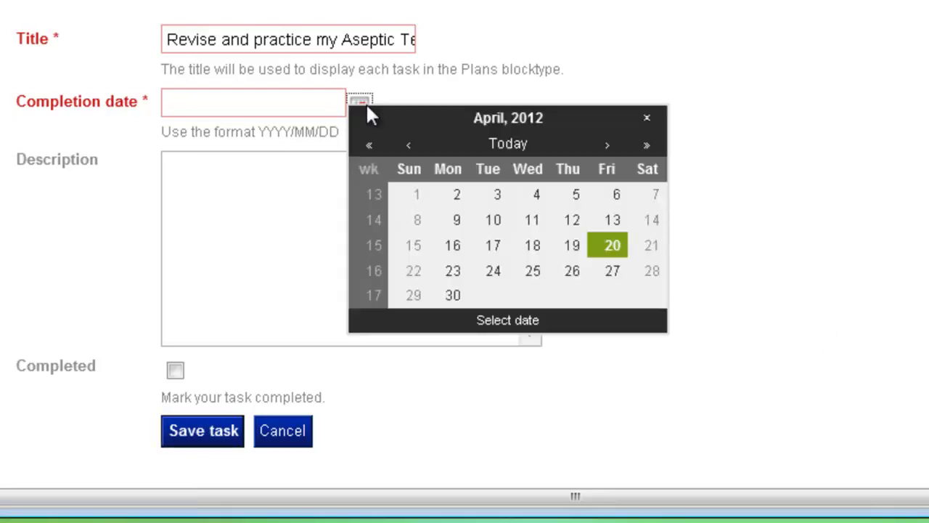
left_click(606, 145)
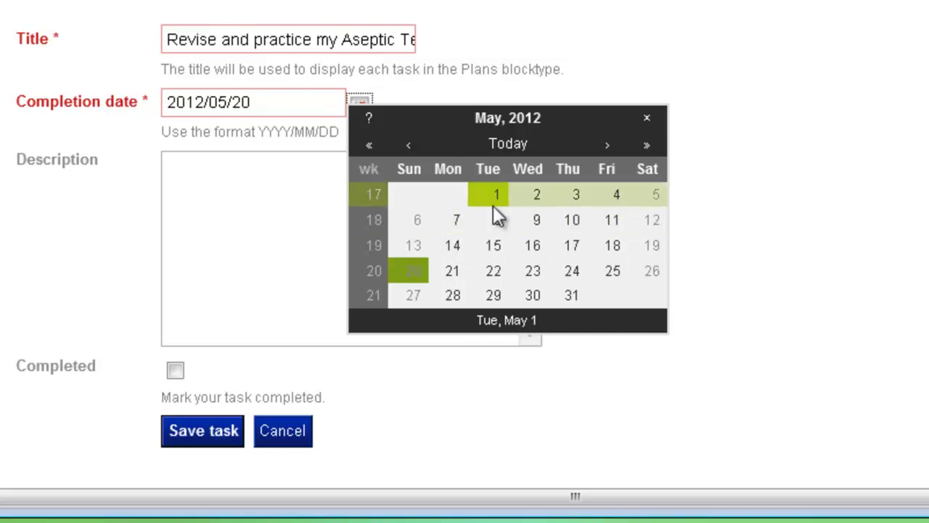
left_click(452, 245)
Describe practising Aseptic Technique using the SPACE facilities and, given the opportunity, carrying out a child's dressing change in practice, and save the task.
left_click(226, 201)
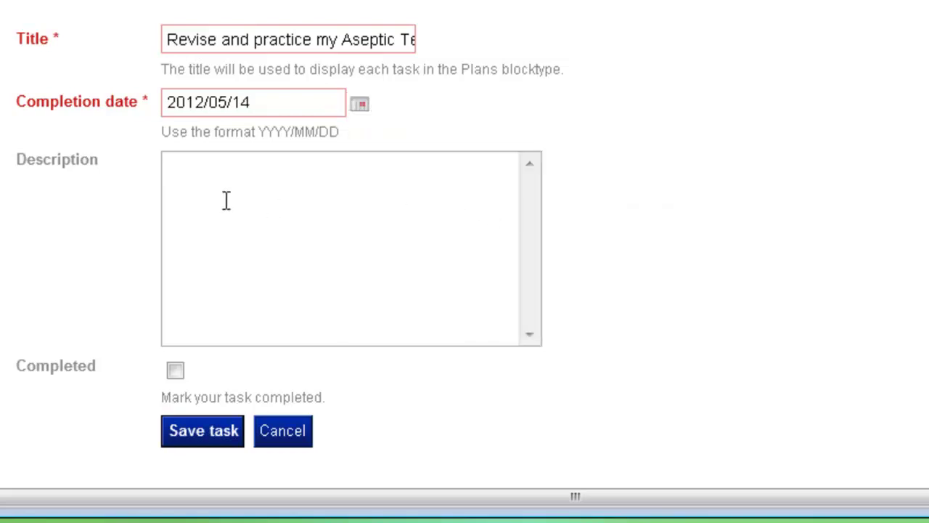
type("I will practice my Aseptic Technique using the SPACE facilities. If I get the opportunity, I will carry out a dressing change for a child in practice, using an aseptic technique.")
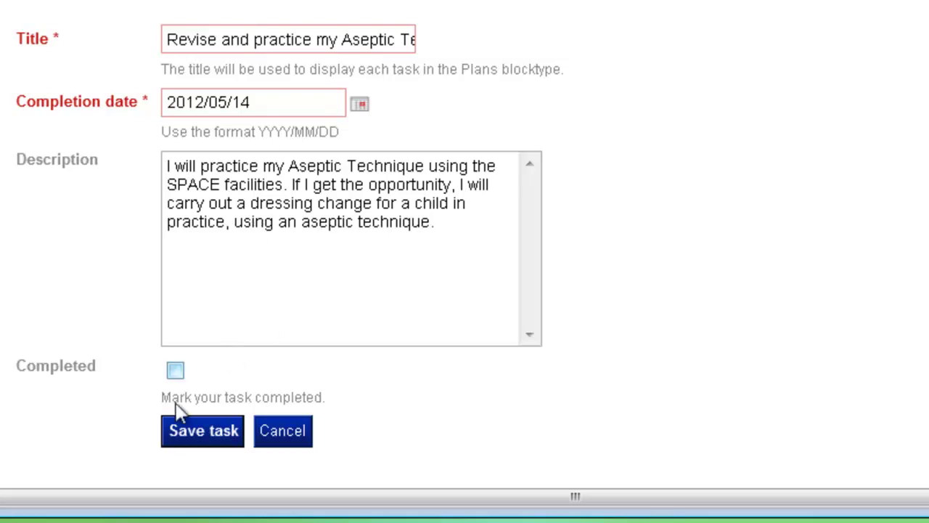
left_click(225, 444)
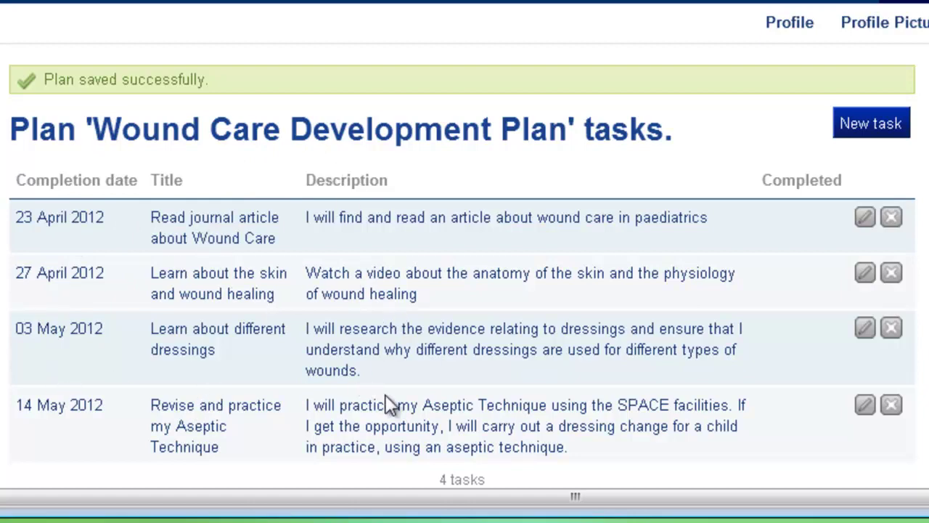
Go from the plan to the portfolio pages and open the page "My New Development Plan" for editing.
scroll(643, 233, "down", 5)
scroll(663, 291, "up", 3)
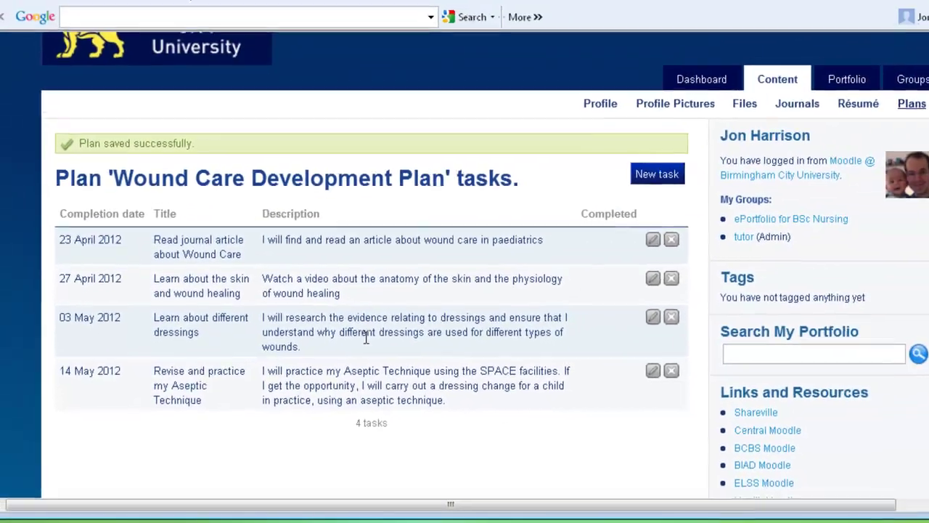
scroll(345, 356, "up", 2)
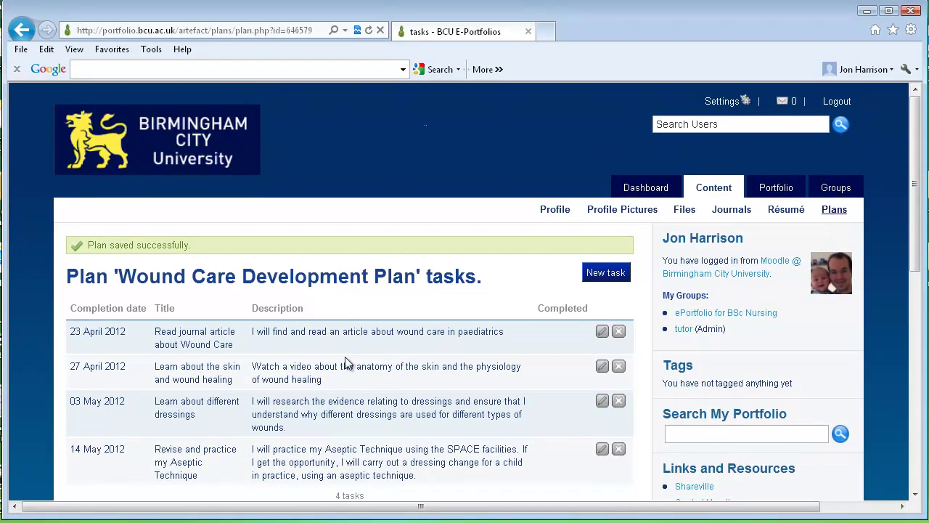
left_click(638, 189)
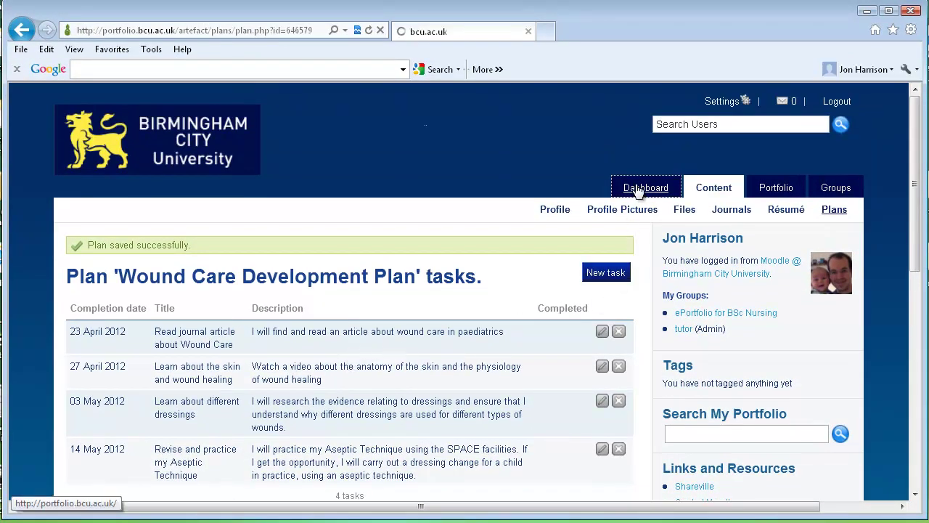
scroll(562, 235, "down", 5)
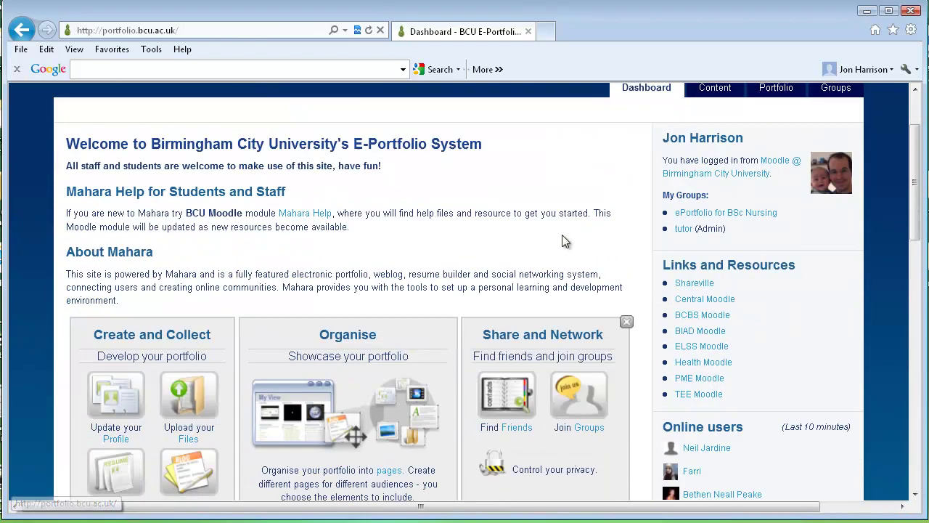
left_click(391, 385)
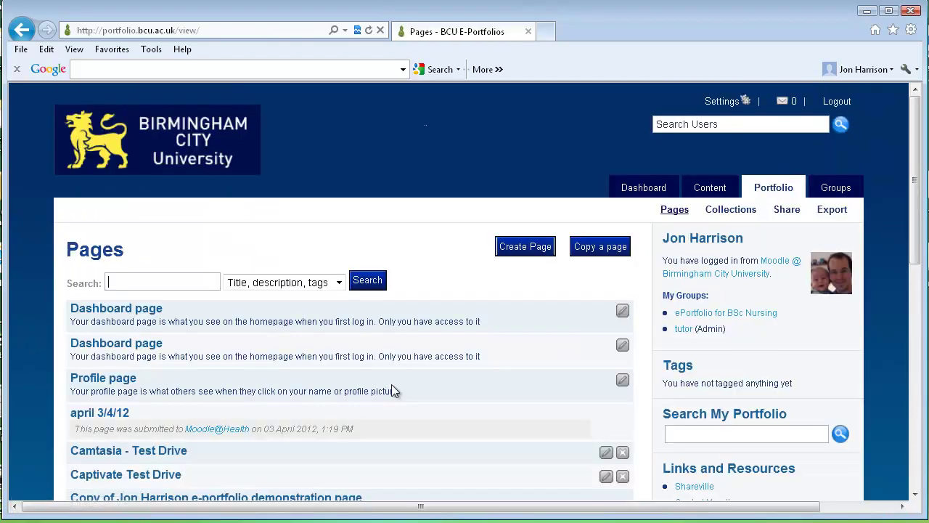
scroll(392, 383, "down", 3)
scroll(391, 383, "down", 3)
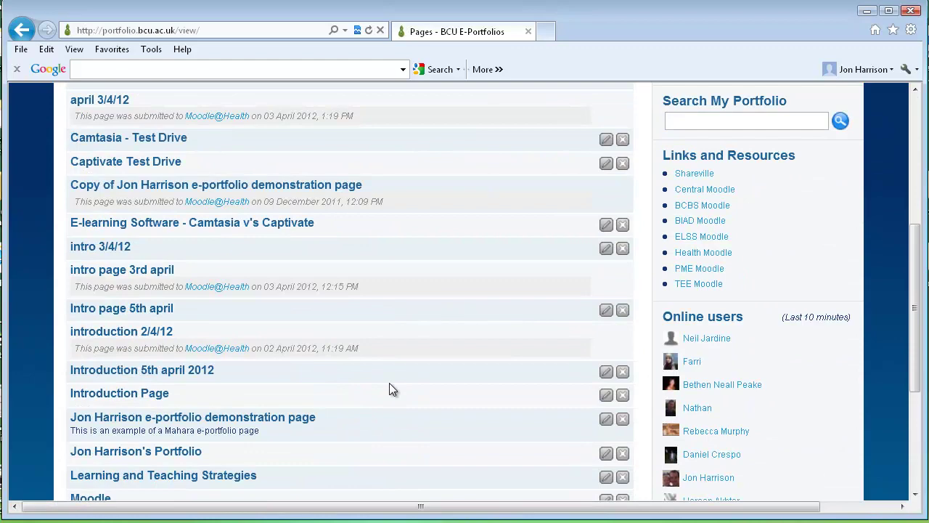
scroll(331, 363, "down", 3)
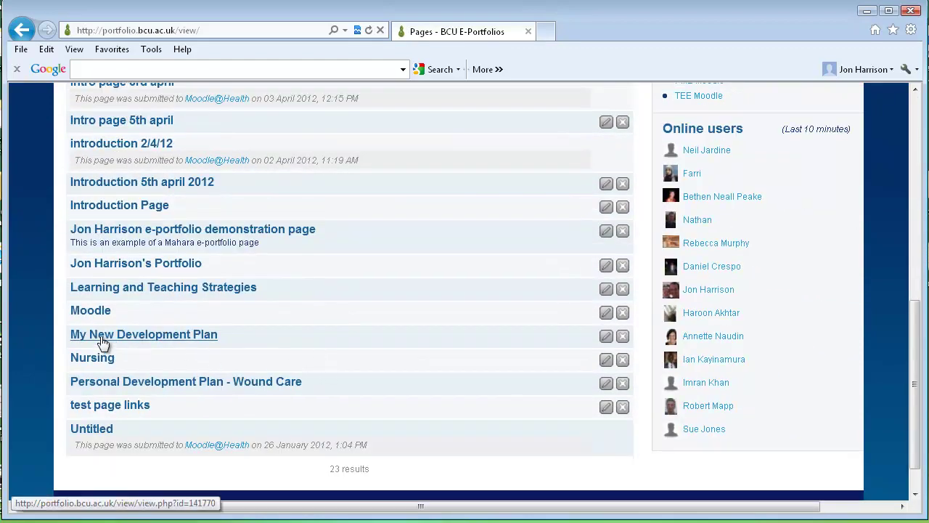
left_click(131, 344)
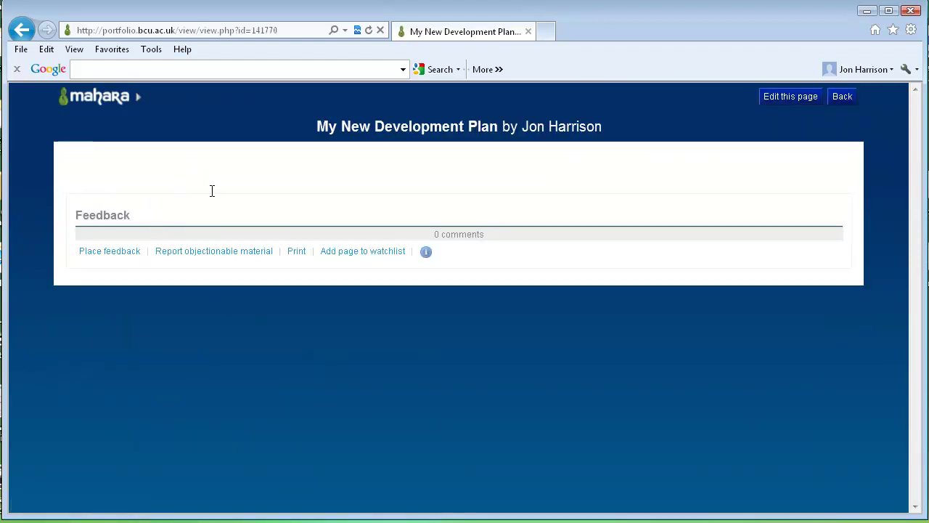
left_click(790, 100)
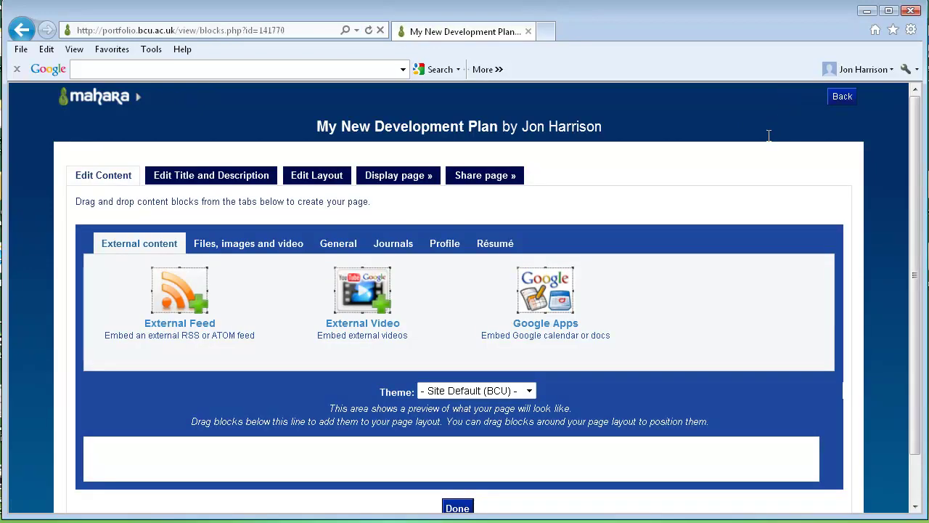
Add a Your Plans block to the page layout and set it to show the Wound Care Development Plan.
scroll(594, 317, "down", 1)
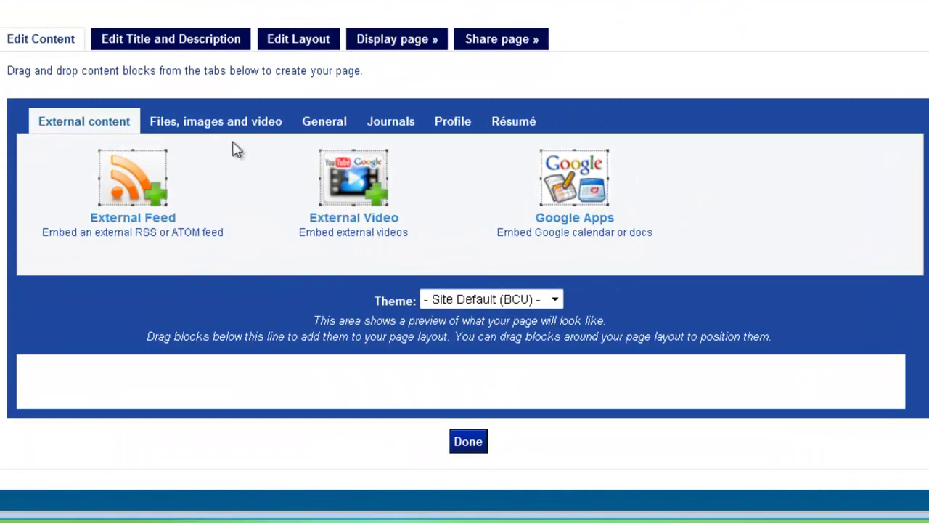
left_click(324, 124)
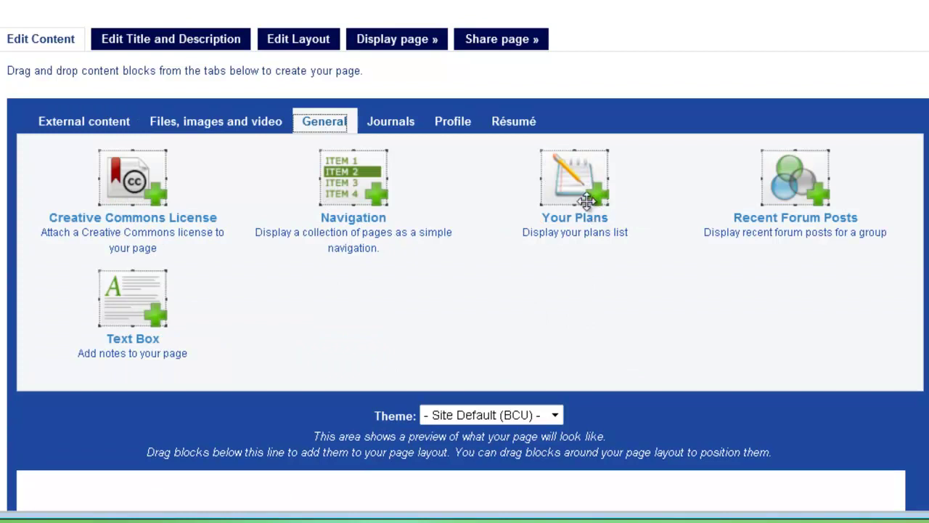
scroll(612, 259, "down", 2)
left_click_drag(588, 117, 222, 439)
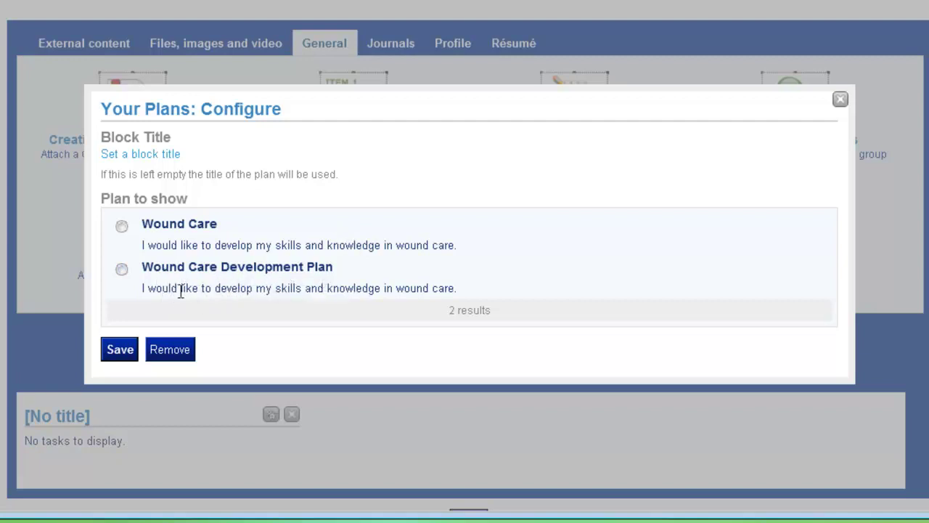
left_click(122, 270)
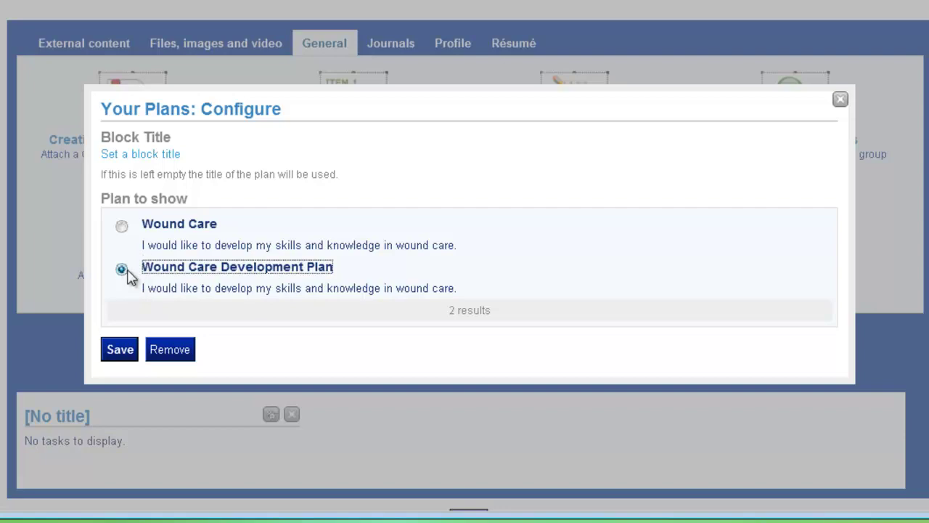
left_click(124, 350)
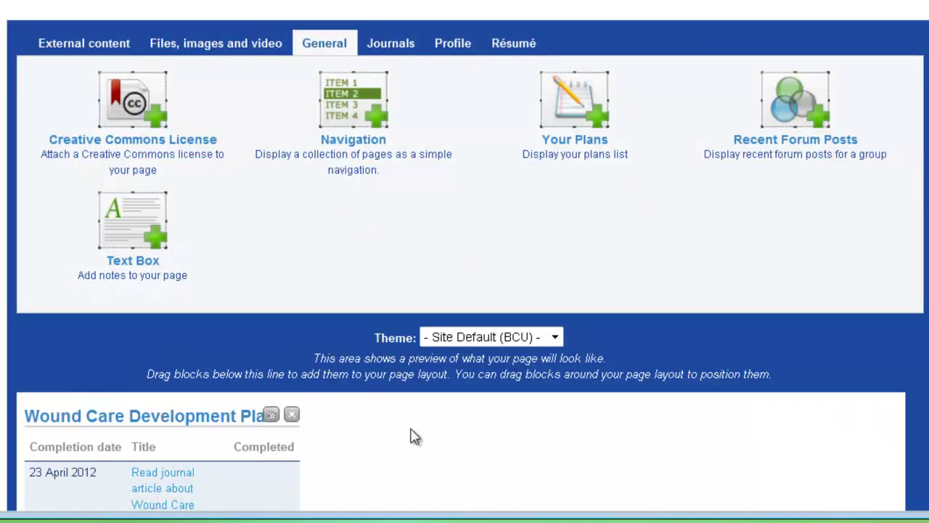
Expand the description of the task "Read journal article about Wound Care" in the page preview.
scroll(411, 435, "down", 2)
scroll(411, 436, "down", 1)
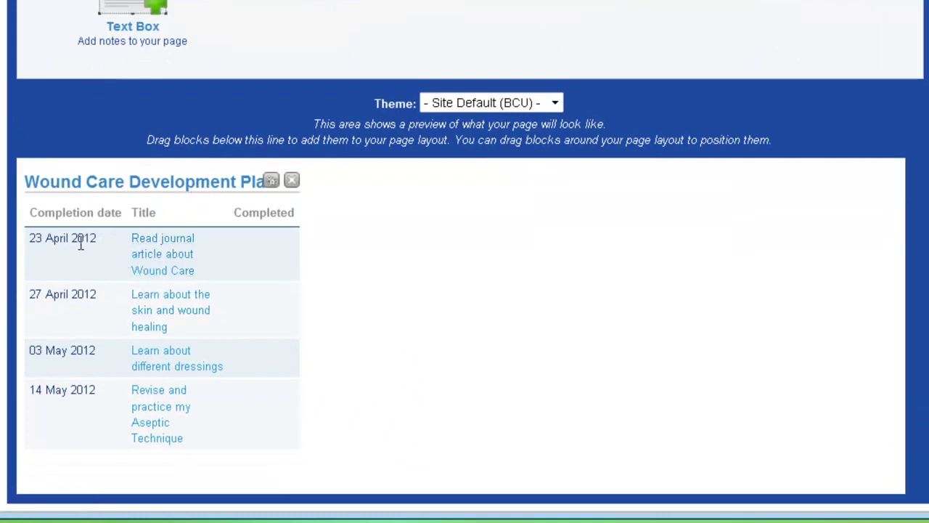
left_click(159, 269)
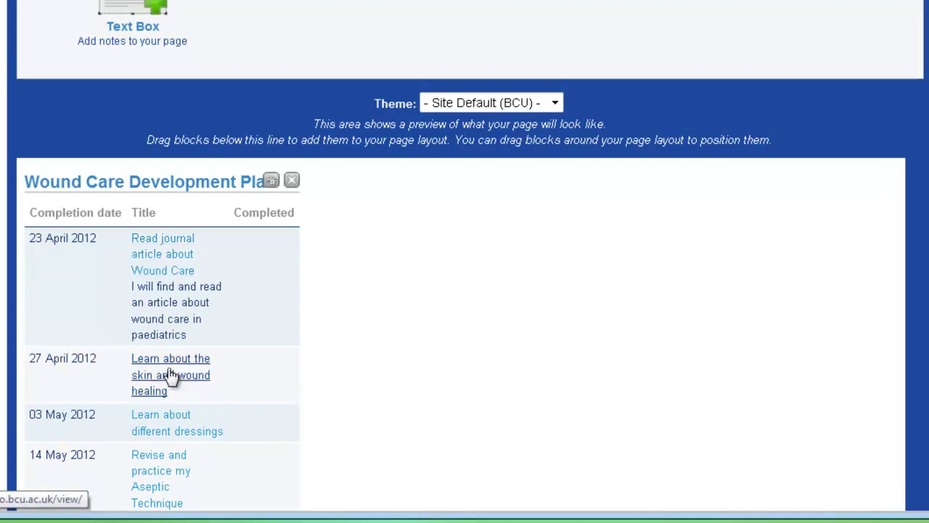
scroll(199, 322, "down", 3)
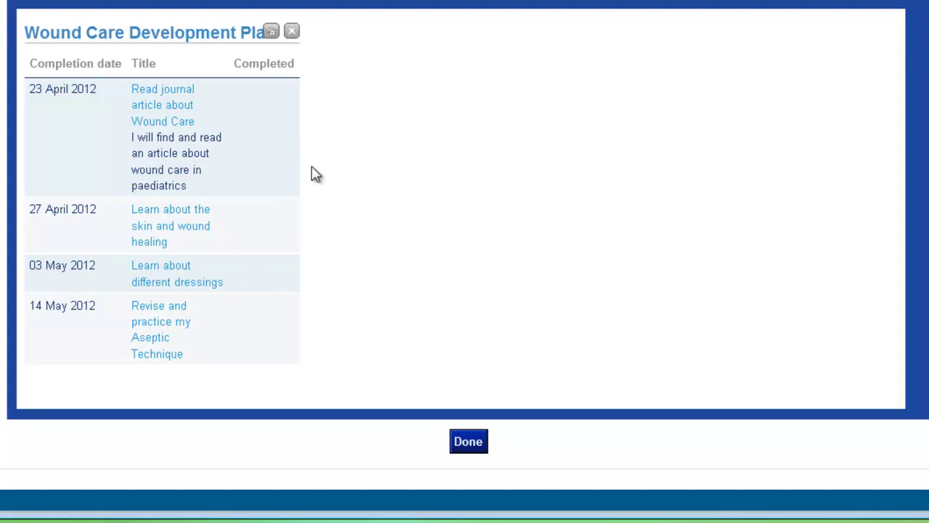
Finish editing the page and open "My New Development Plan" from the pages list for viewing.
left_click(500, 444)
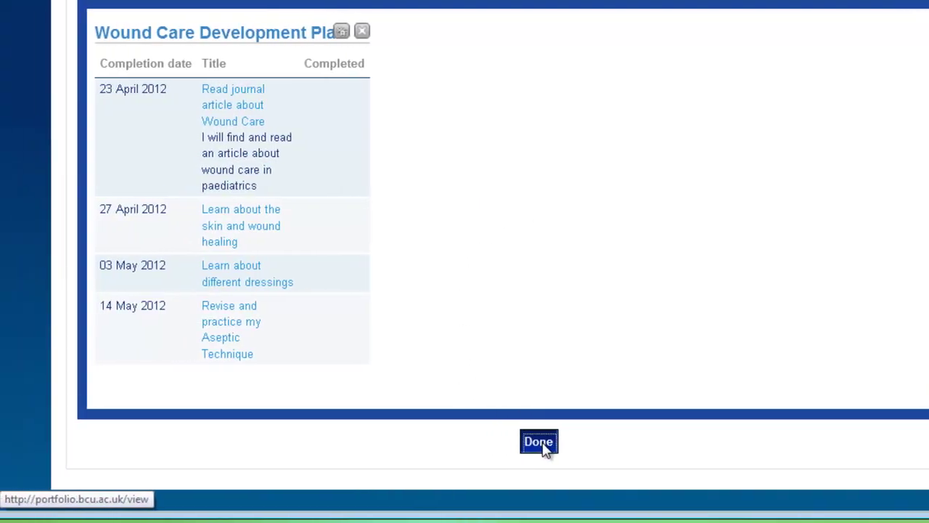
scroll(336, 398, "down", 8)
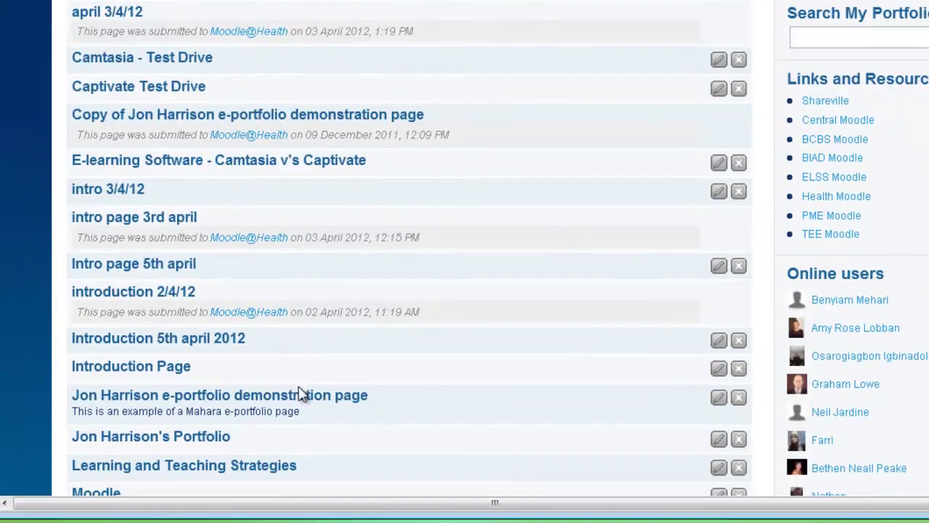
scroll(265, 392, "down", 1)
left_click(222, 303)
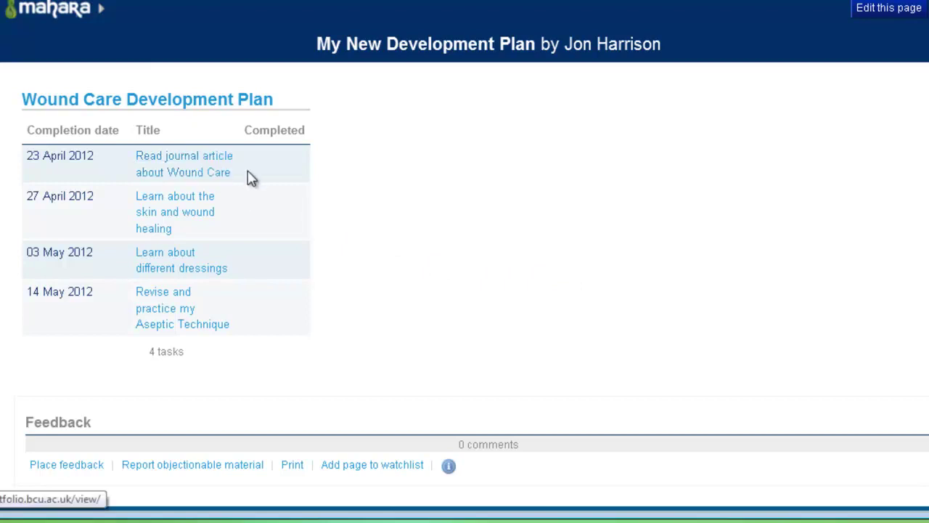
Expand and read the descriptions of the skin and wound healing, different dressings and Aseptic Technique tasks.
left_click(194, 230)
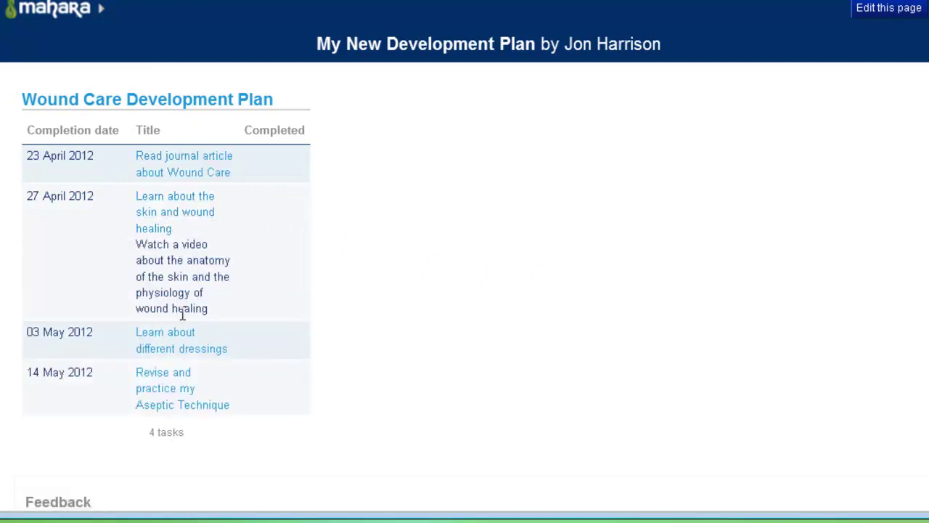
left_click(180, 339)
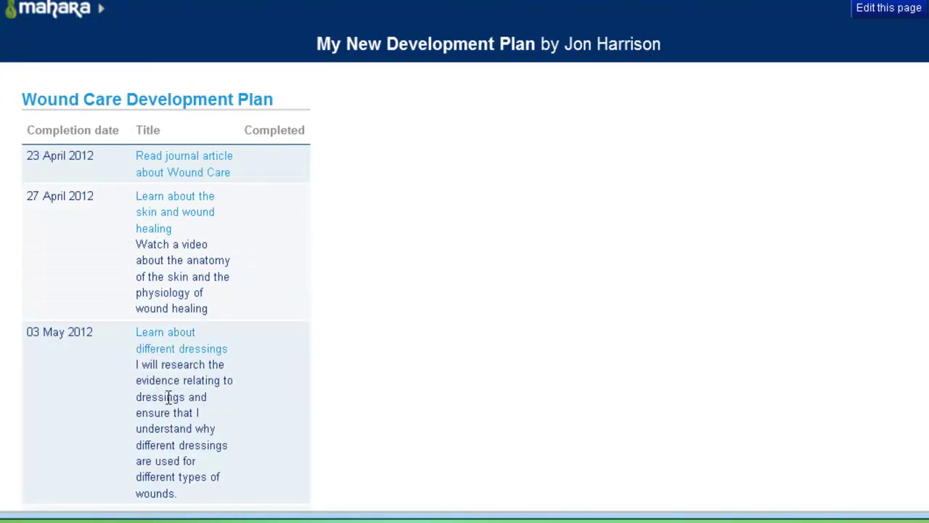
scroll(183, 395, "down", 2)
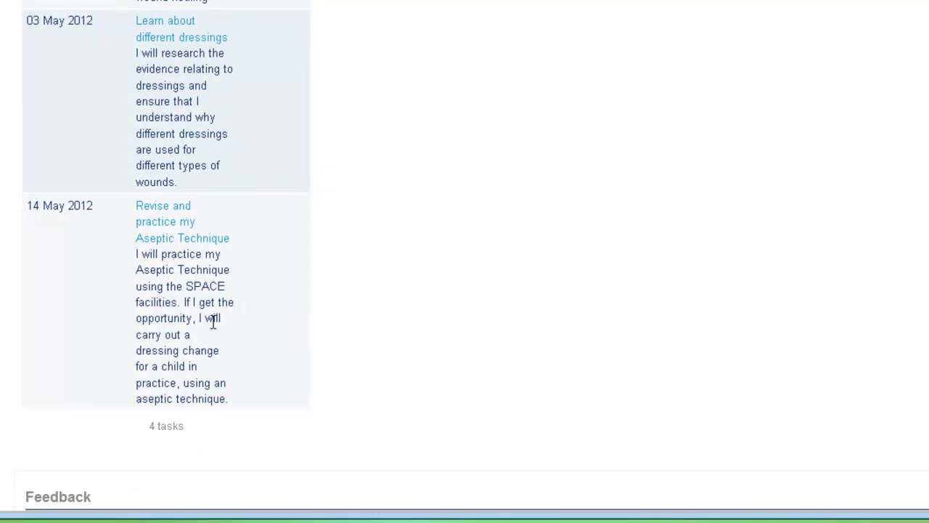
scroll(441, 327, "up", 2)
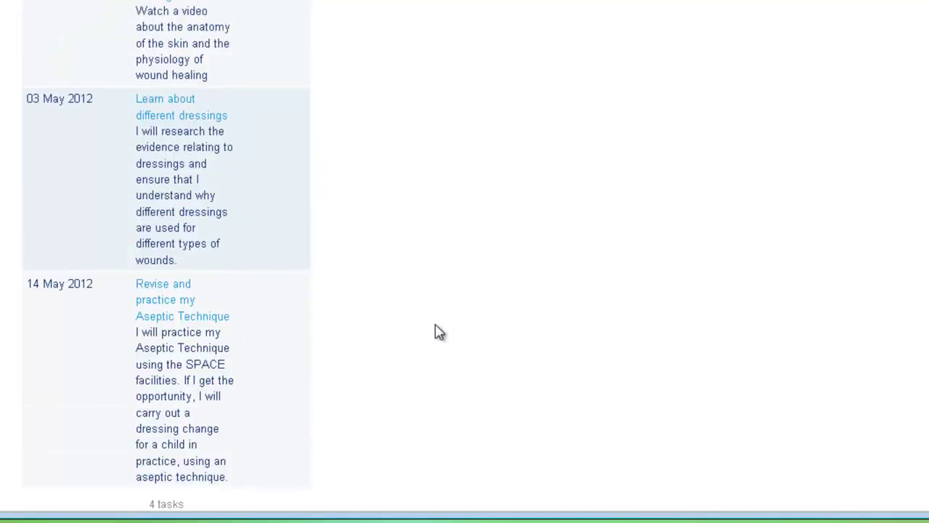